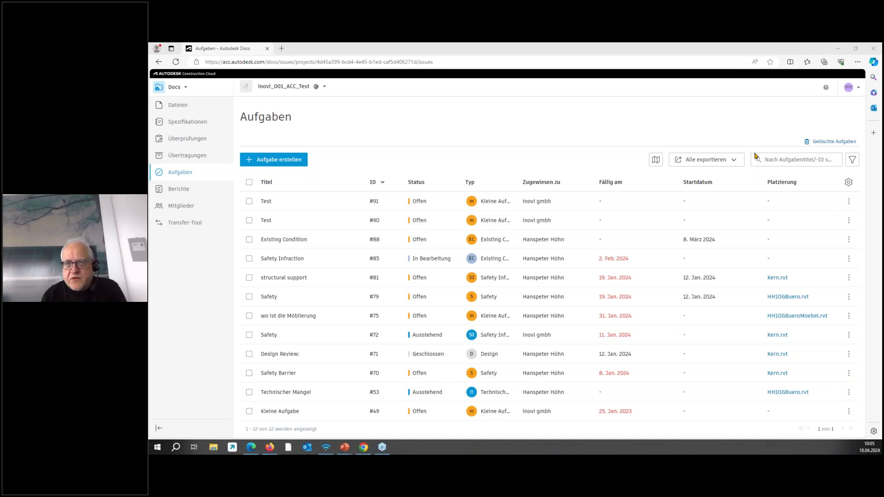
Switch to the Firefox window with the project's issue list and open the issue type settings.
key("alt+Tab")
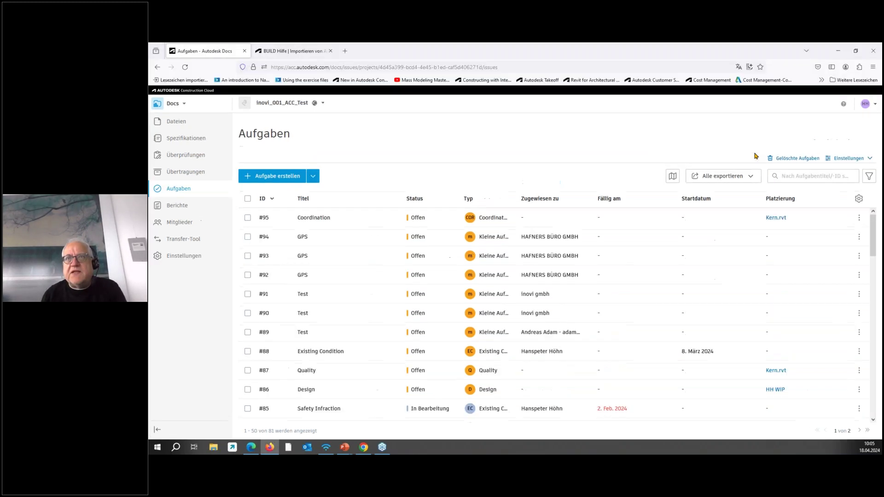
left_click(857, 162)
left_click(814, 174)
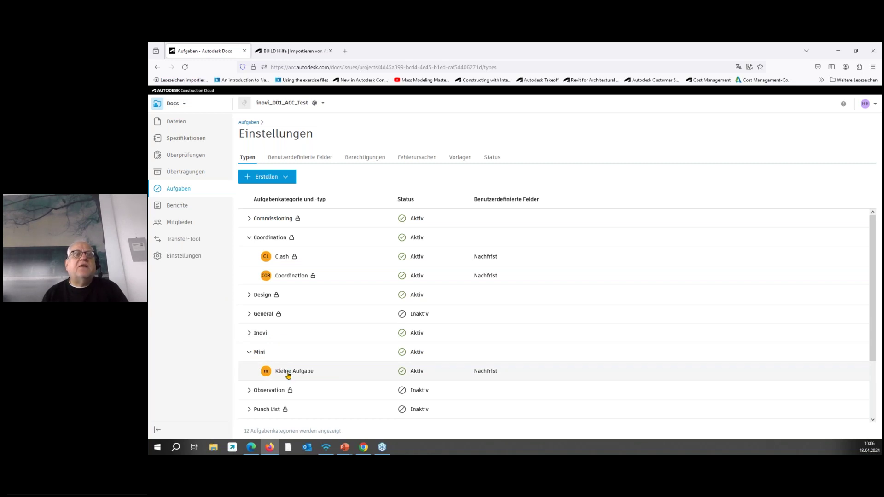
Open the Kleine Aufgabe type in the Mini category and examine its required and visible fields.
left_click(253, 355)
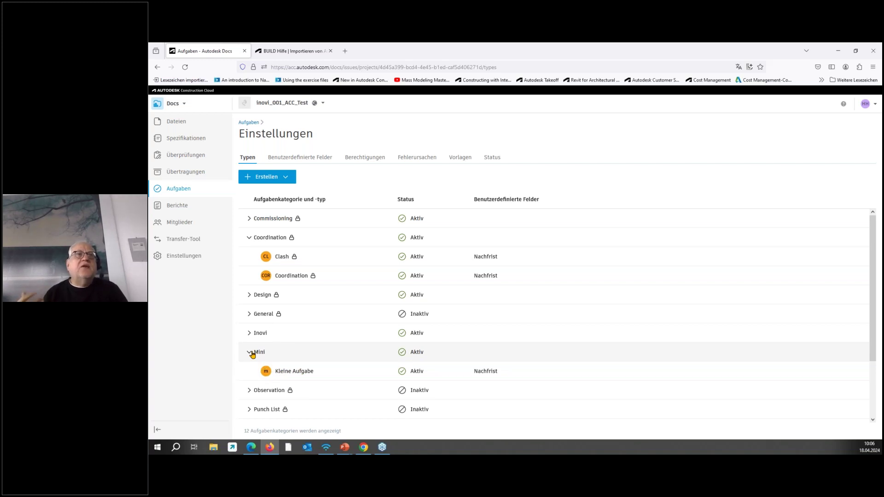
left_click(289, 375)
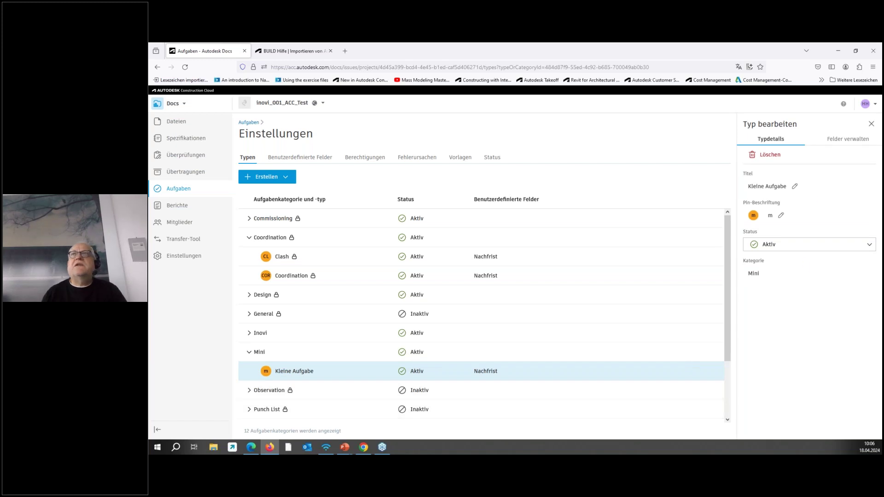
left_click(849, 142)
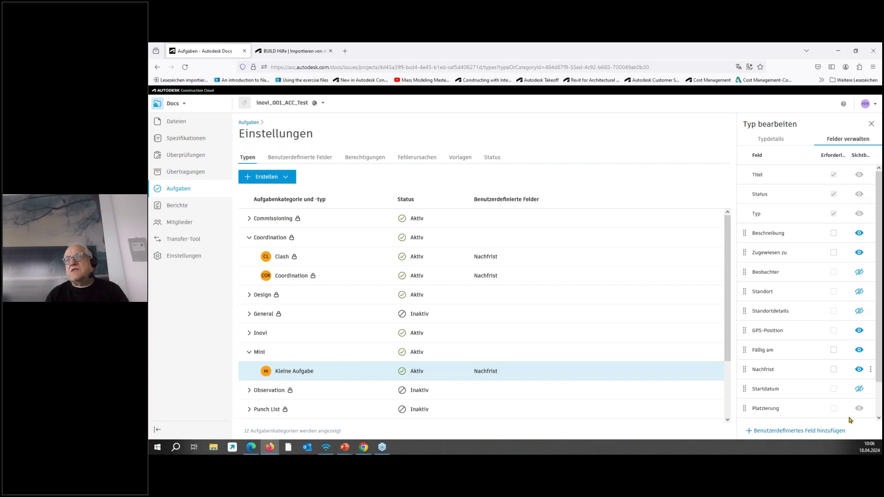
mouse_move(857, 409)
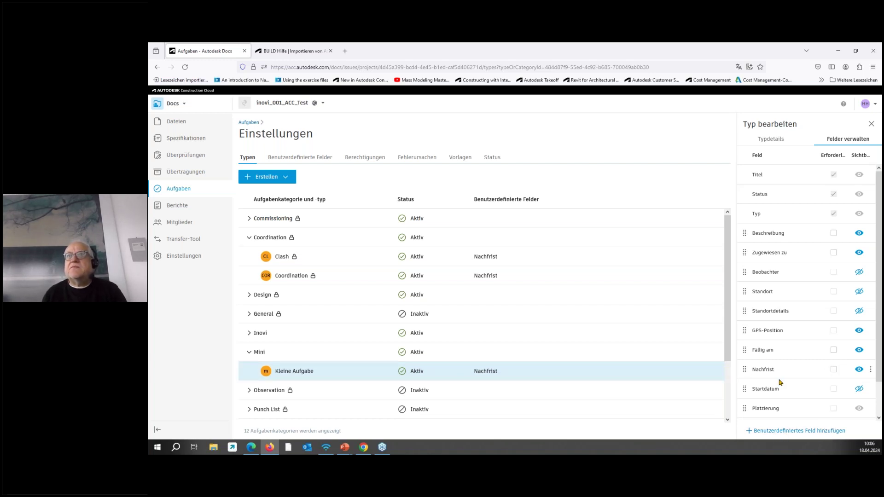
Check which custom fields can be added to Kleine Aufgabe, cancel, and try moving the Nachfrist field above Fällig am.
left_click(782, 431)
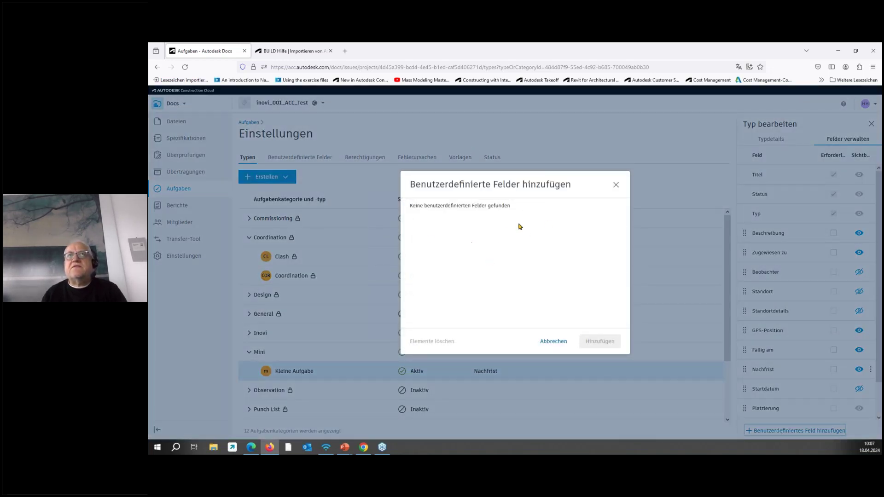
left_click(549, 343)
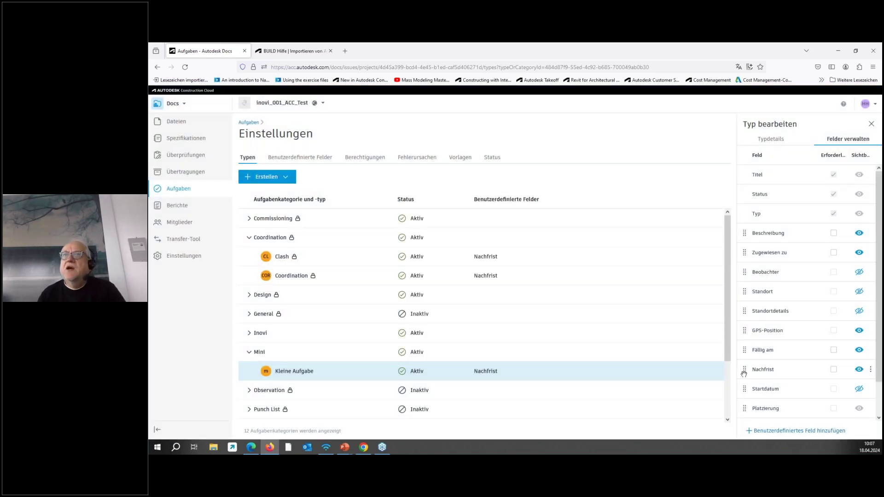
left_click_drag(744, 372, 745, 349)
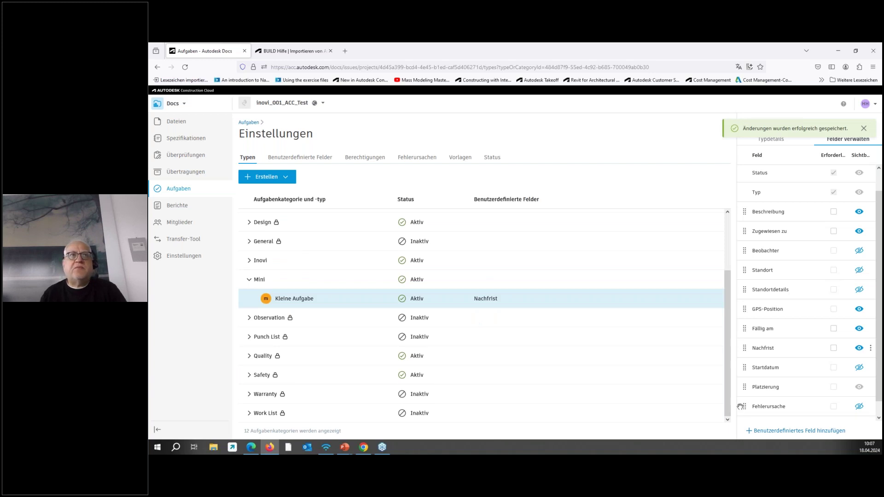
scroll(810, 368, "up", 1)
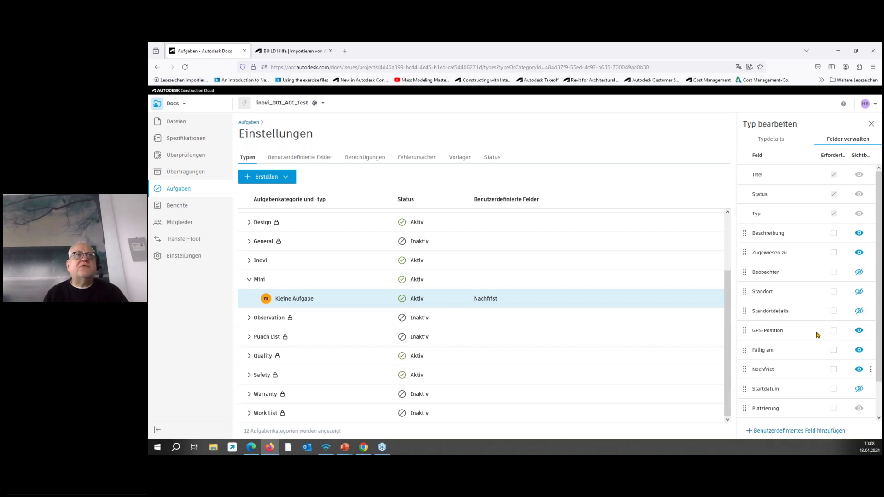
Expand the Punch List category and examine the field settings of its Pre-Punch List type.
left_click(265, 337)
left_click(285, 357)
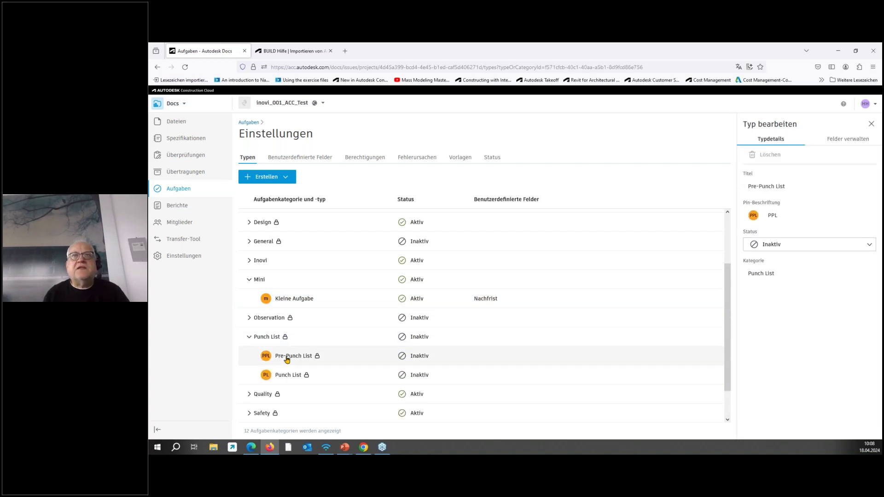
left_click(849, 141)
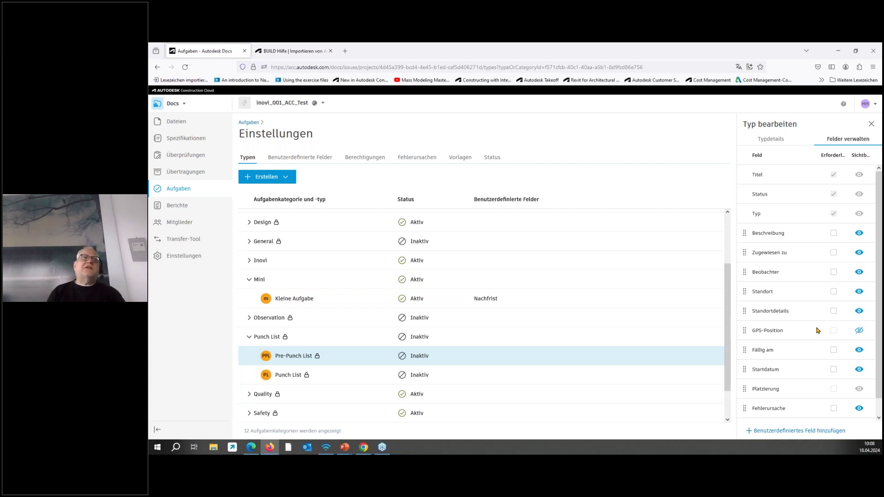
left_click(330, 361)
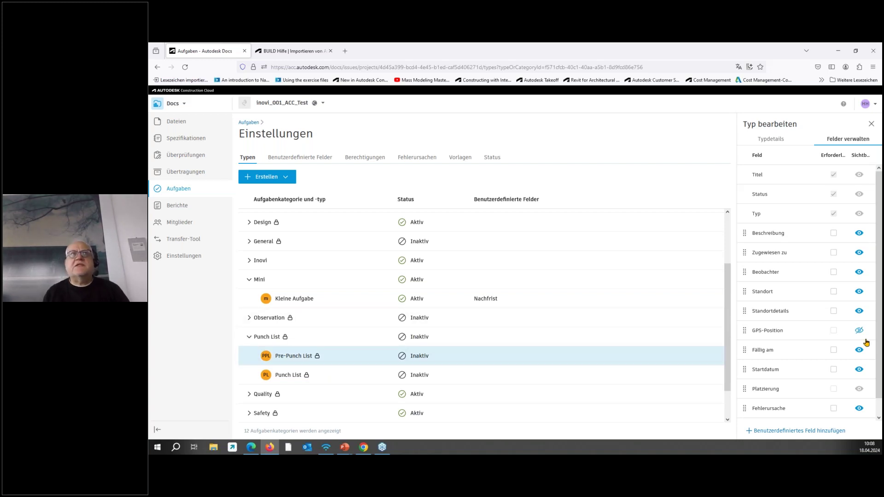
Show the custom fields, inspect the field types offered for a new one, and cancel its creation.
left_click(308, 158)
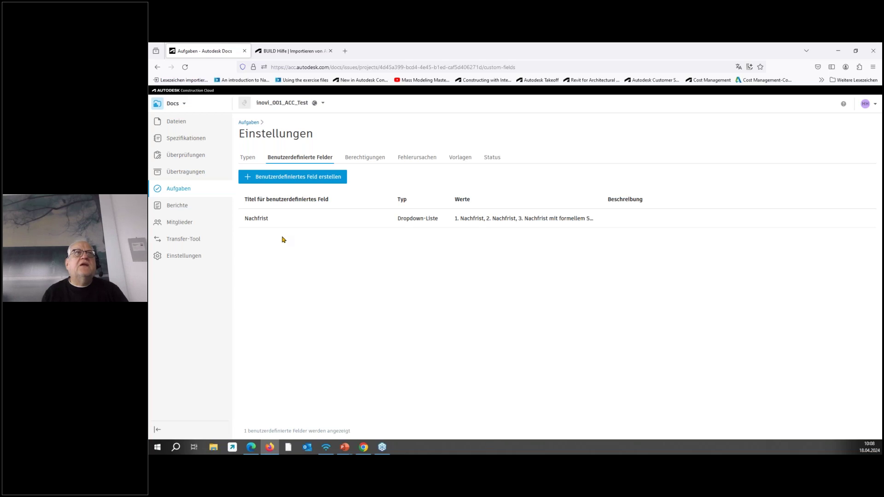
left_click(297, 182)
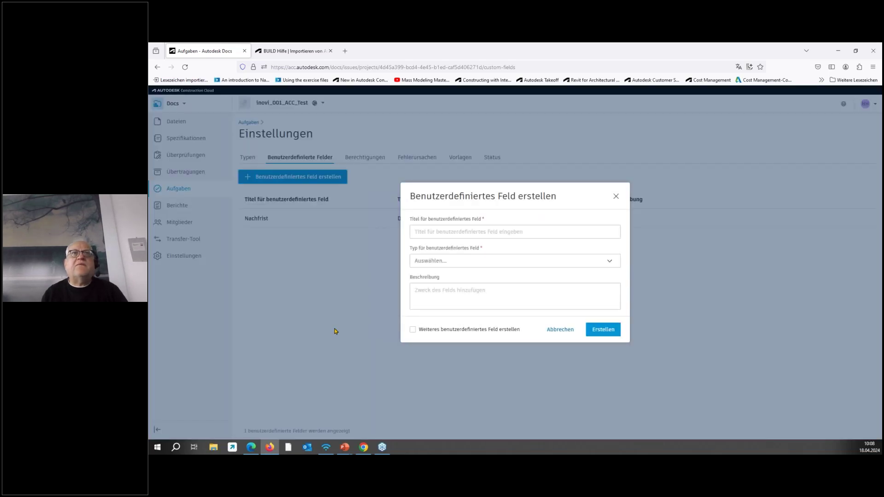
left_click(608, 261)
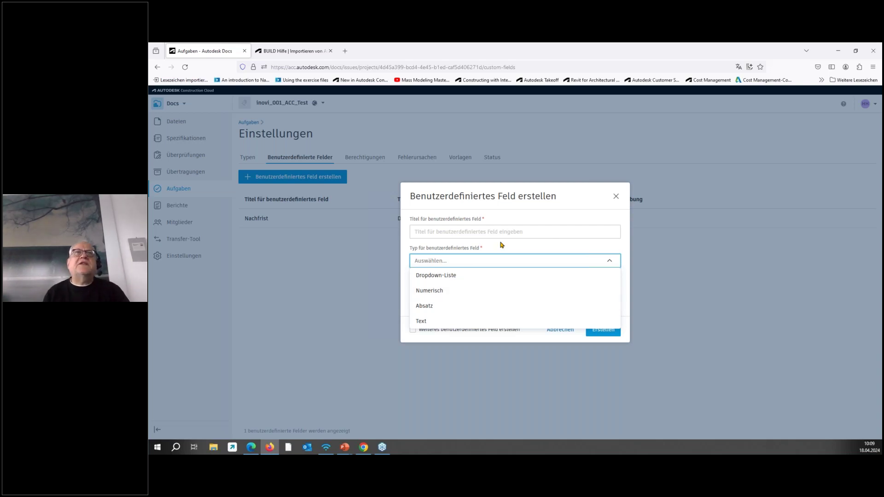
left_click(617, 197)
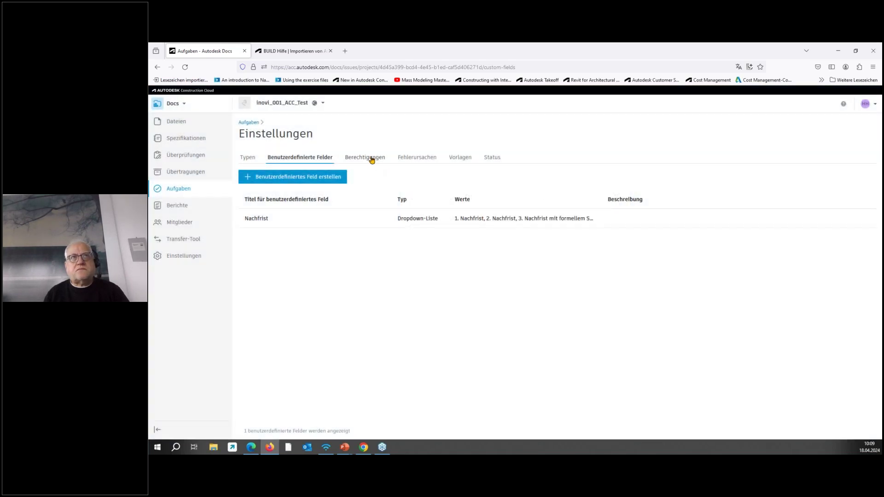
Show the issue permissions and examine the permission levels available for the company inovi gmbh without changing them.
left_click(372, 159)
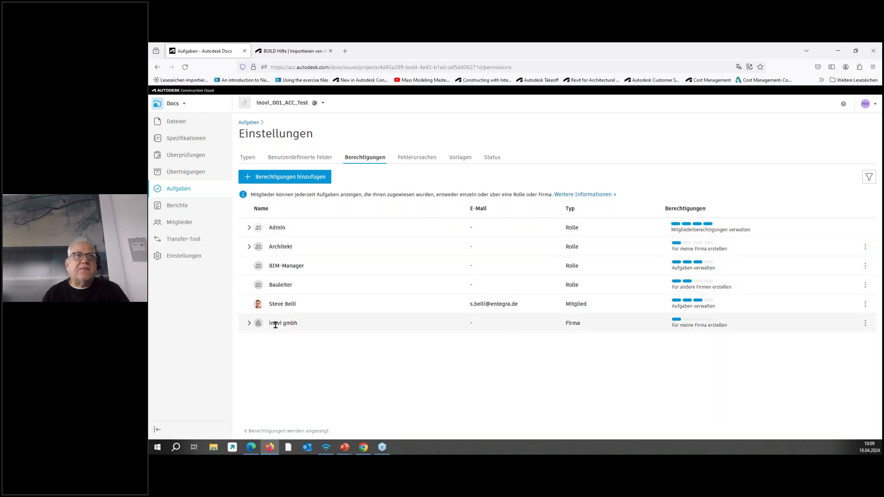
left_click(734, 327)
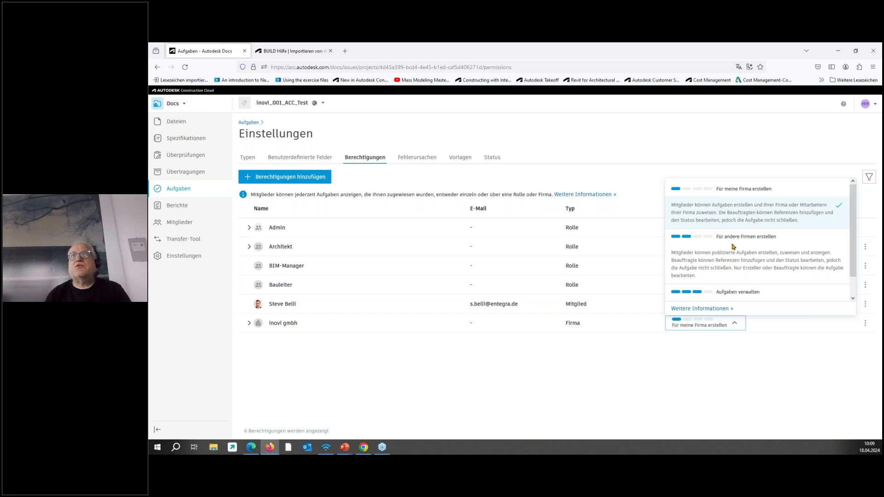
scroll(743, 252, "down", 1)
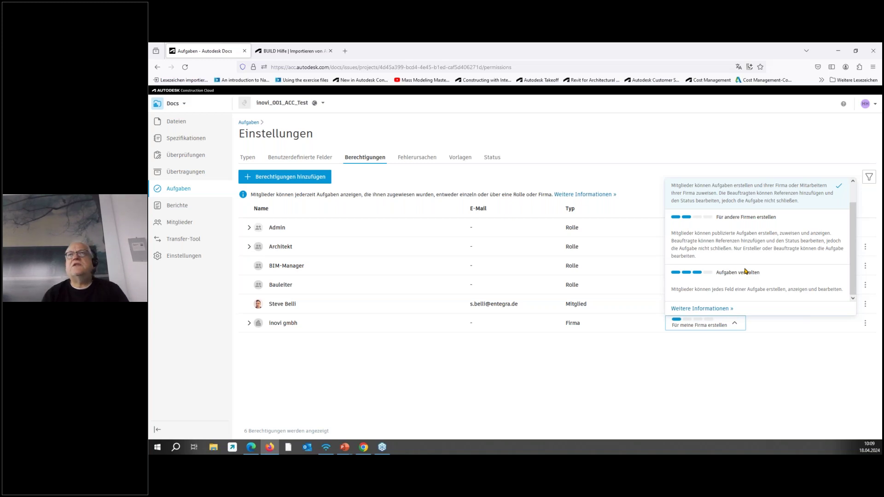
left_click(818, 152)
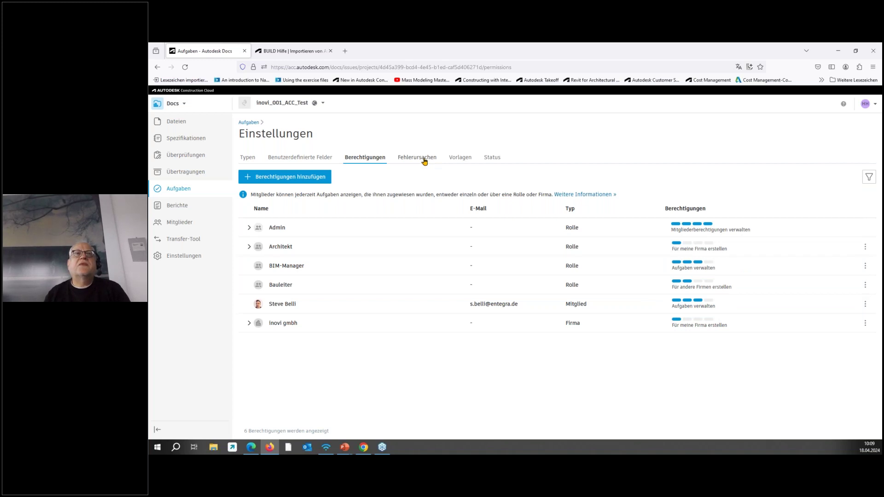
Show the root cause settings and expand the Safety category.
left_click(424, 161)
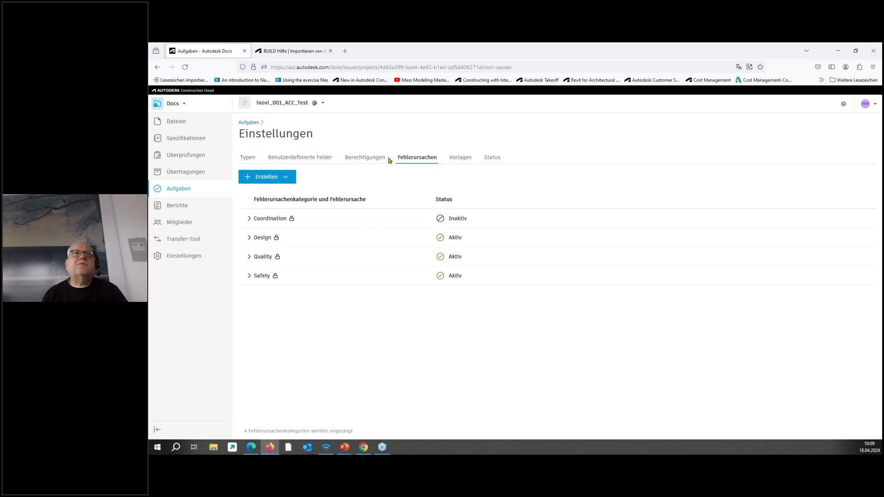
left_click(249, 275)
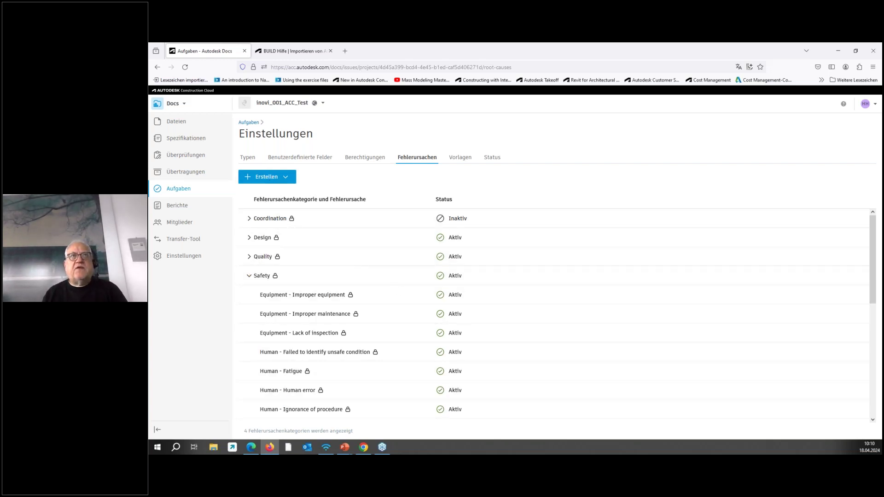
Show the issue templates and review the fields of the GPS and Demo templates.
left_click(465, 161)
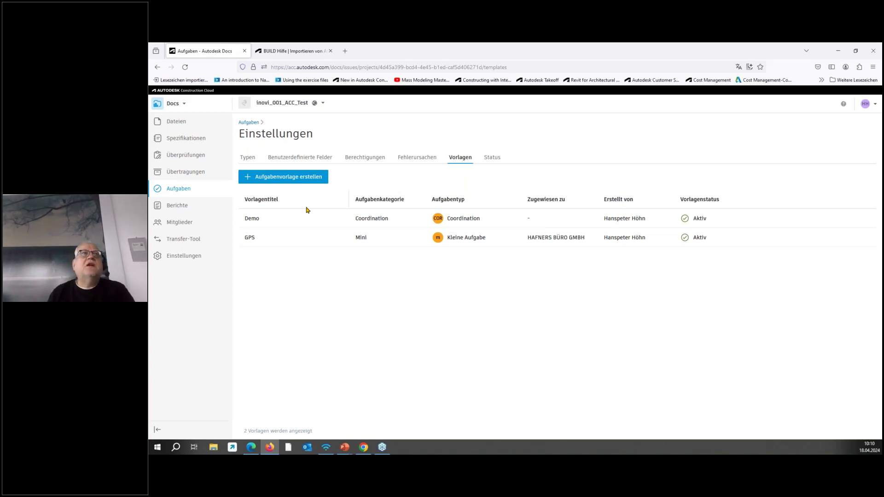
left_click(252, 240)
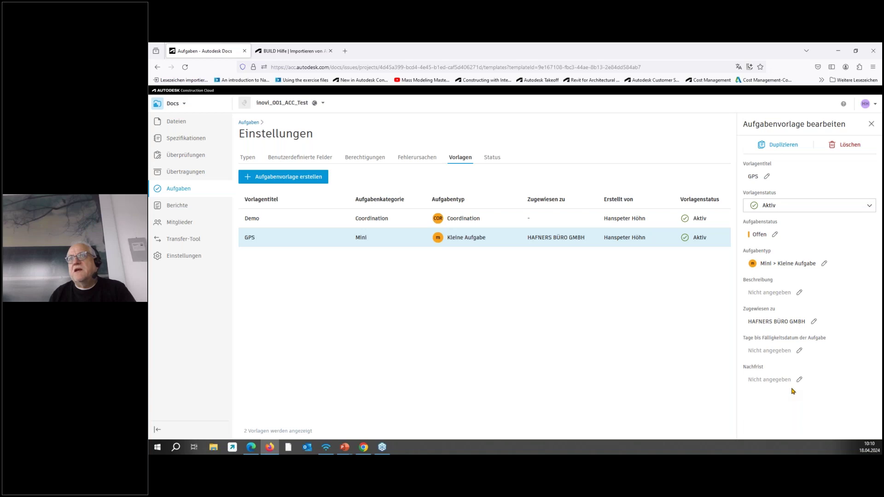
left_click(249, 218)
scroll(822, 248, "down", 3)
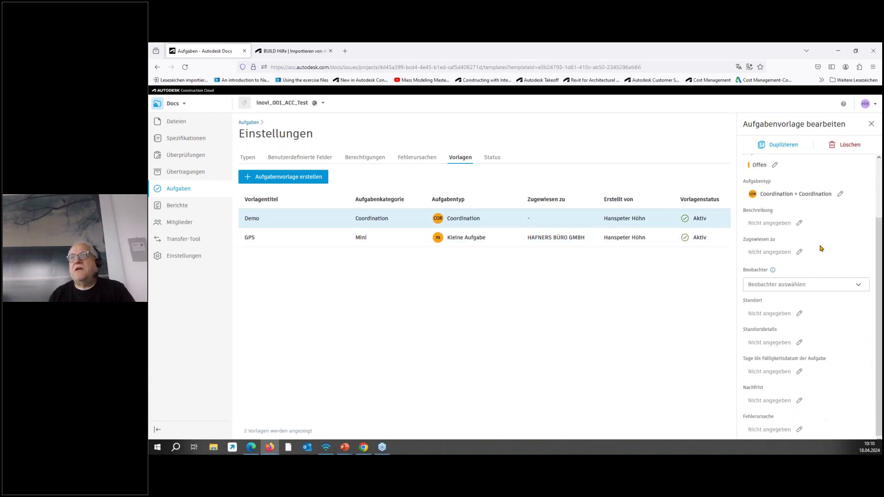
scroll(839, 308, "up", 3)
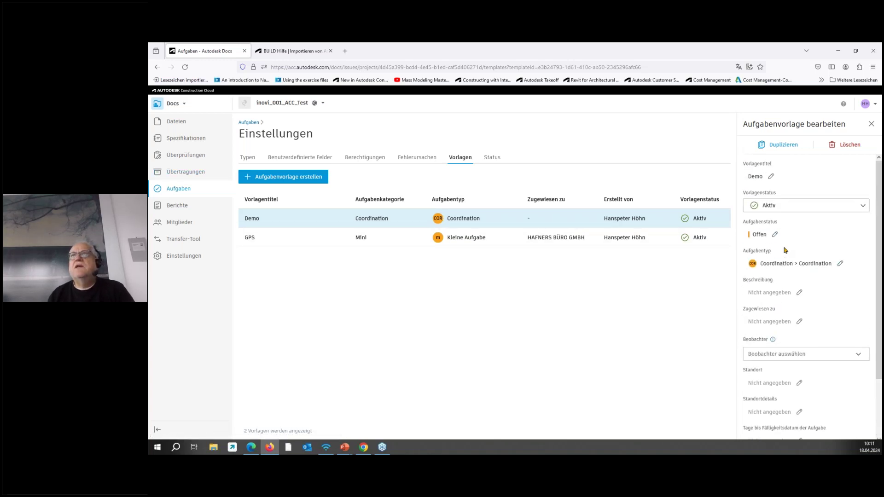
Return to the issue types and show the Kleine Aufgabe field settings again to review the Nachfrist field's required option.
left_click(248, 157)
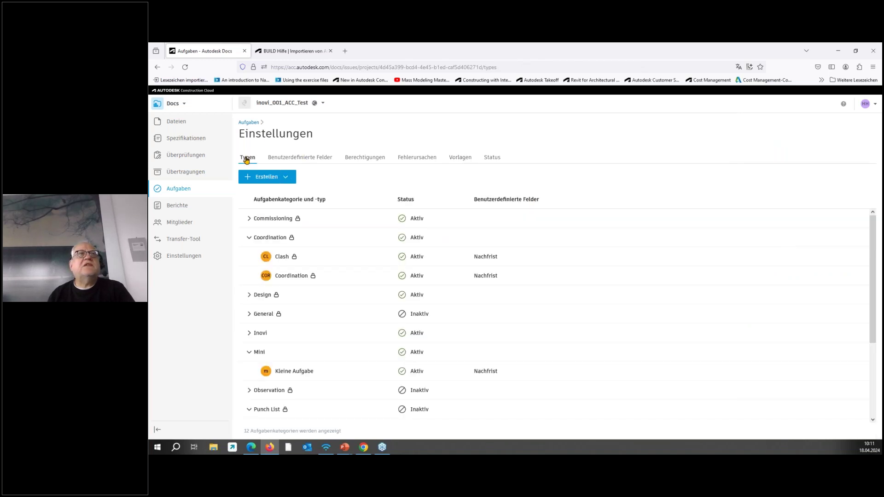
left_click(279, 370)
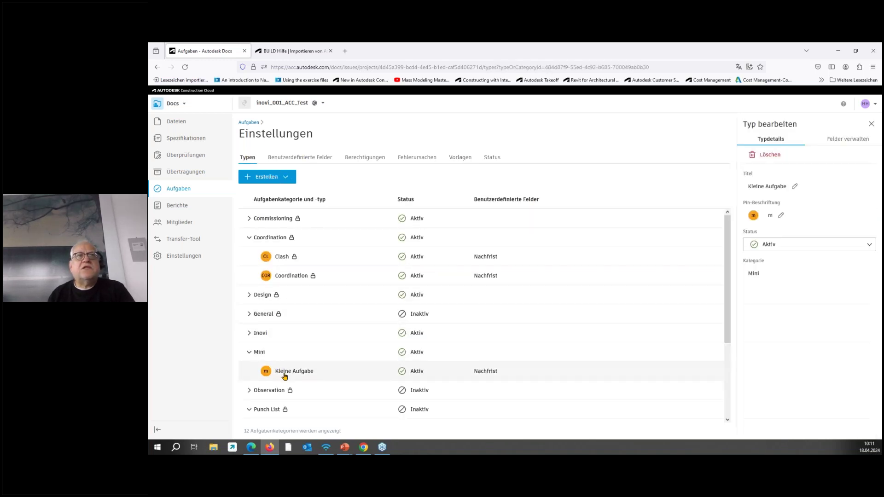
left_click(854, 145)
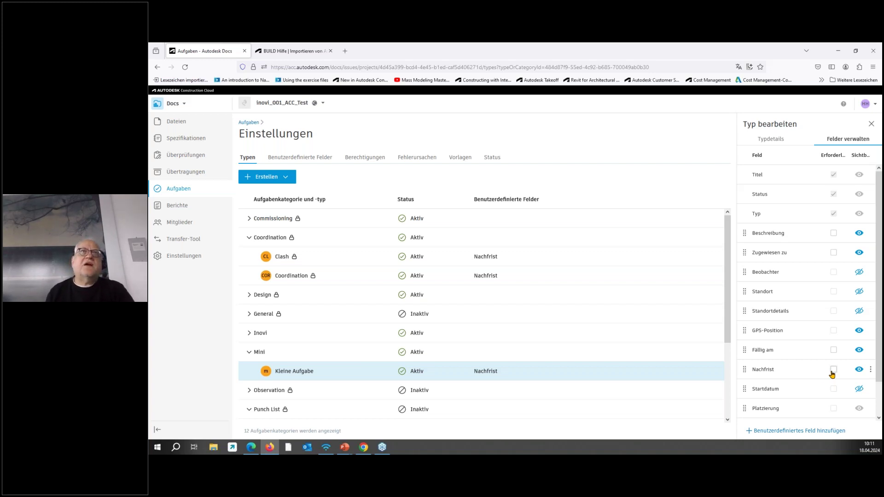
Review the issue status settings, and switch to the presentation slides to advance one slide.
left_click(491, 161)
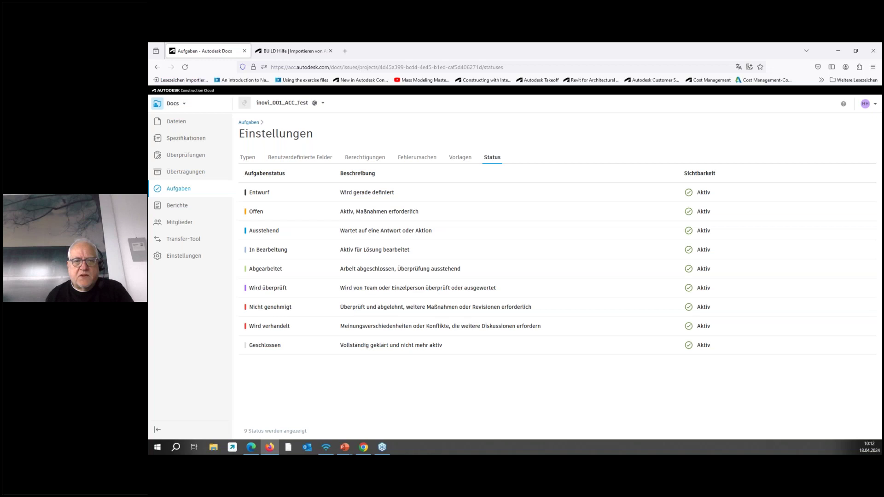
key("alt+Tab")
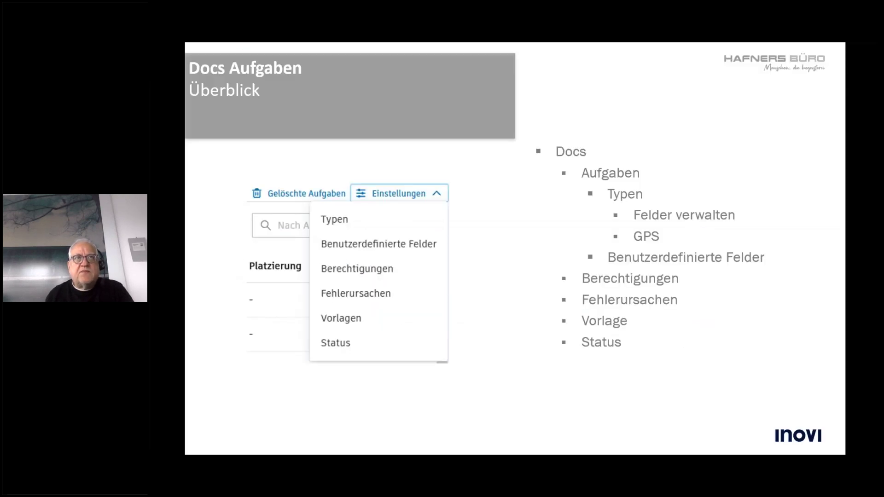
key("Right")
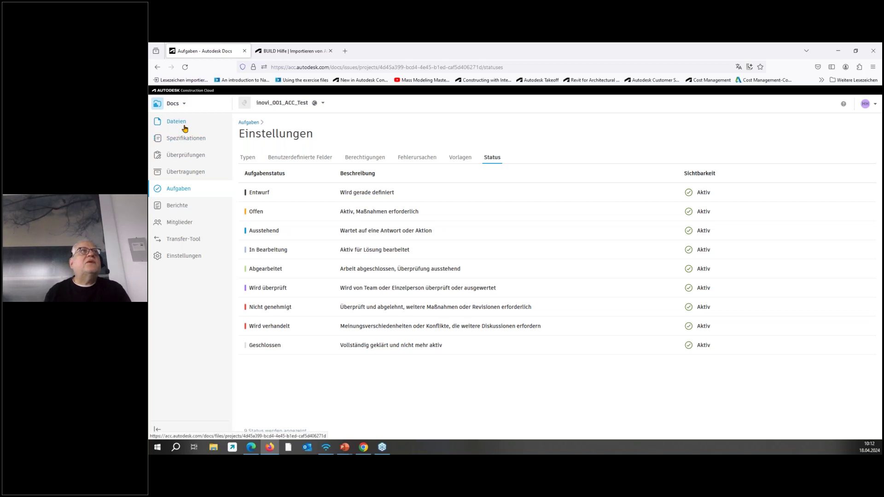
Return to the project's issue list and open the details of GPS issue #94.
left_click(180, 191)
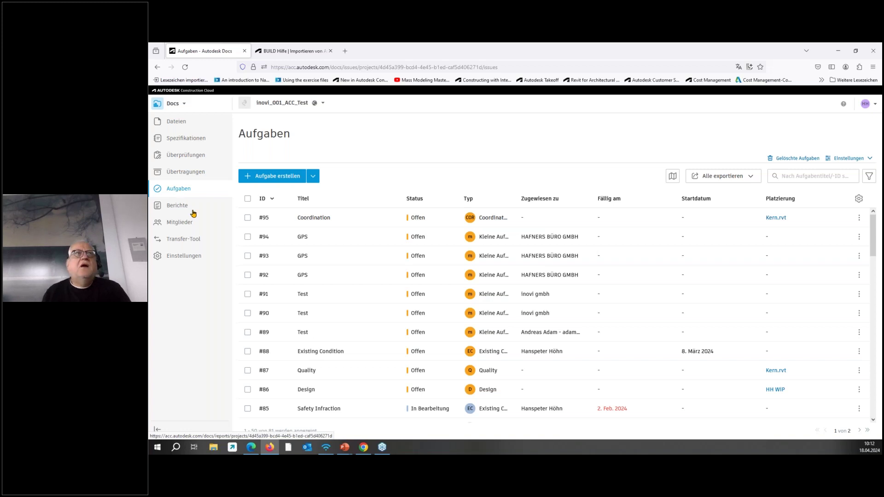
left_click(303, 239)
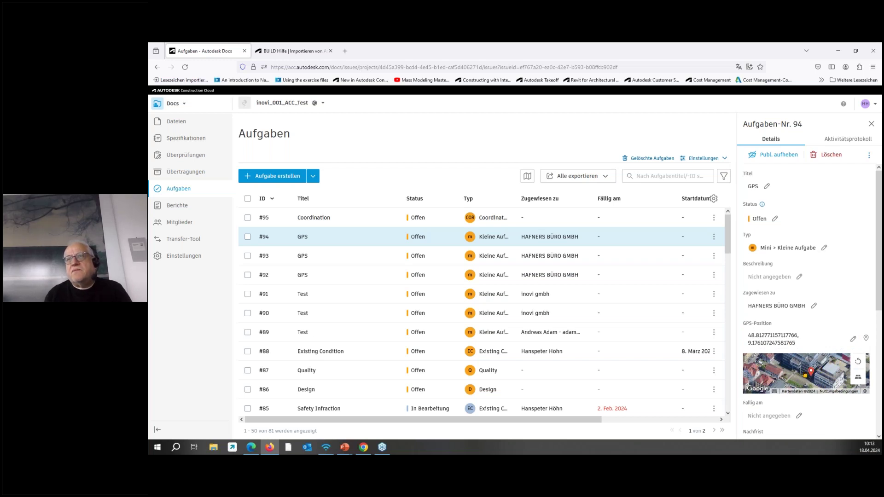
Inspect issue #94's GPS position field, view its location up close on the satellite map, and close the issue details.
left_click(853, 339)
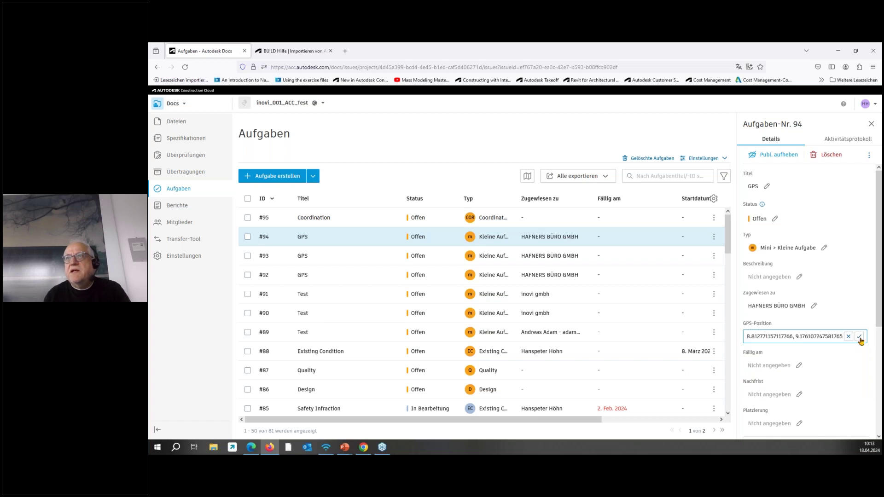
left_click(849, 341)
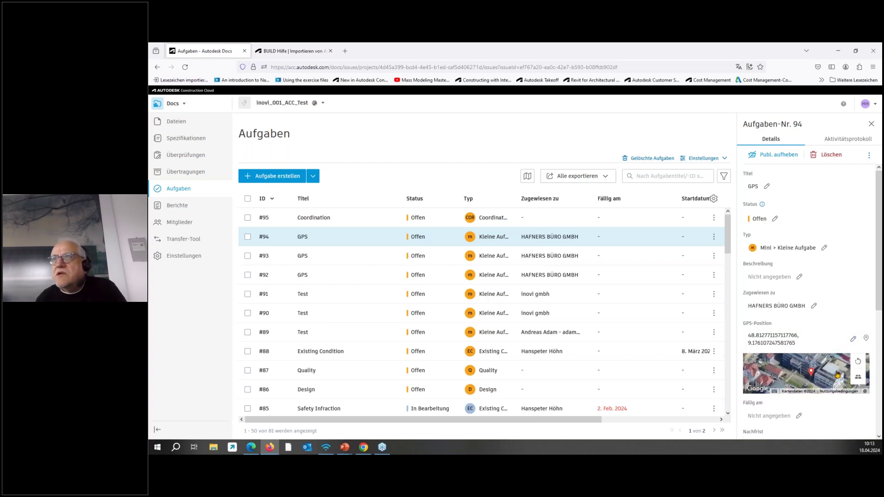
left_click(837, 375)
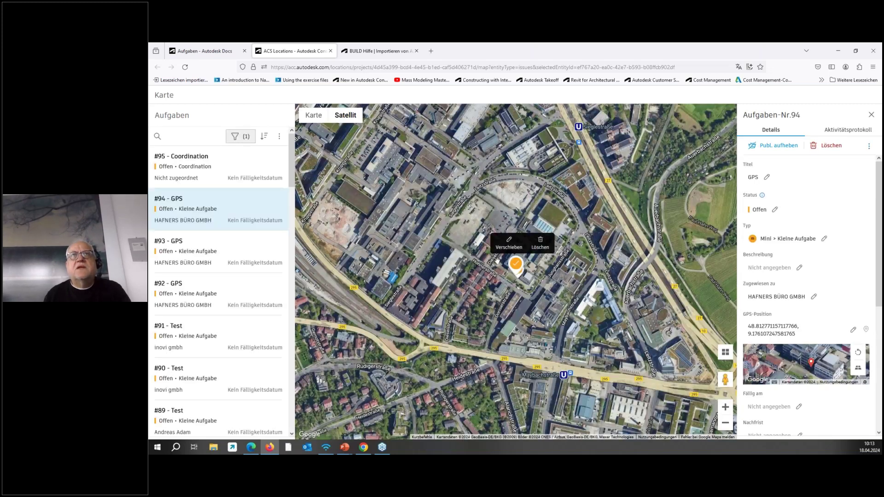
scroll(519, 281, "up", 5)
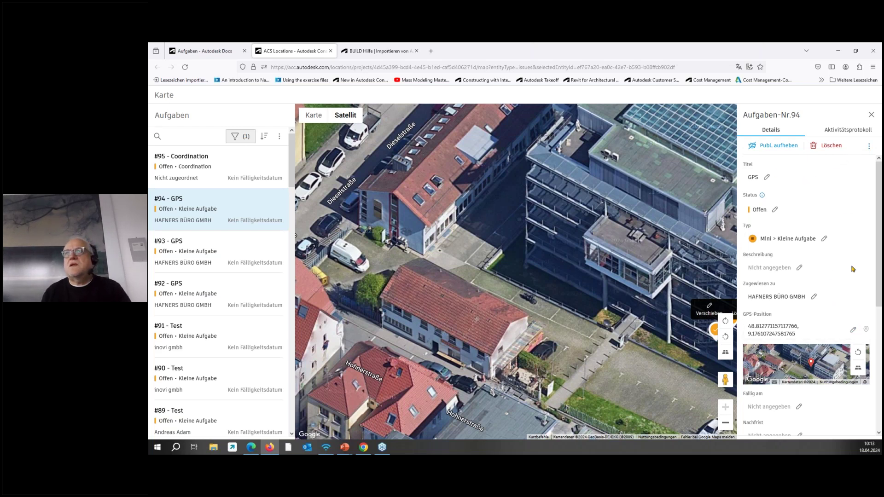
scroll(853, 269, "down", 2)
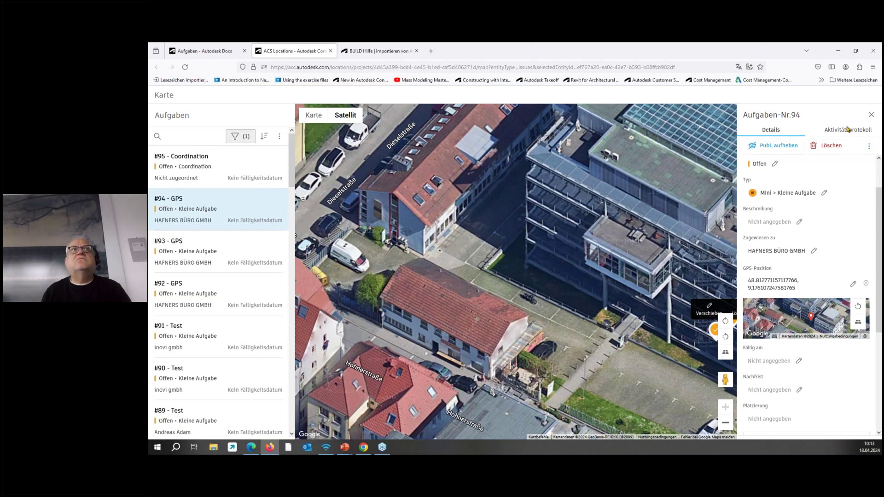
left_click(871, 116)
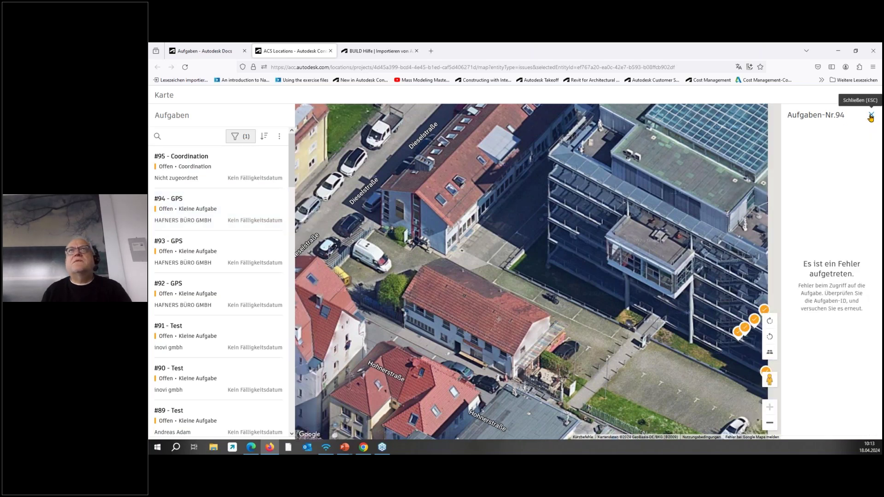
Return to the project's issue list and delete GPS issue #94 with the comment "zu Testzwecken".
left_click(201, 51)
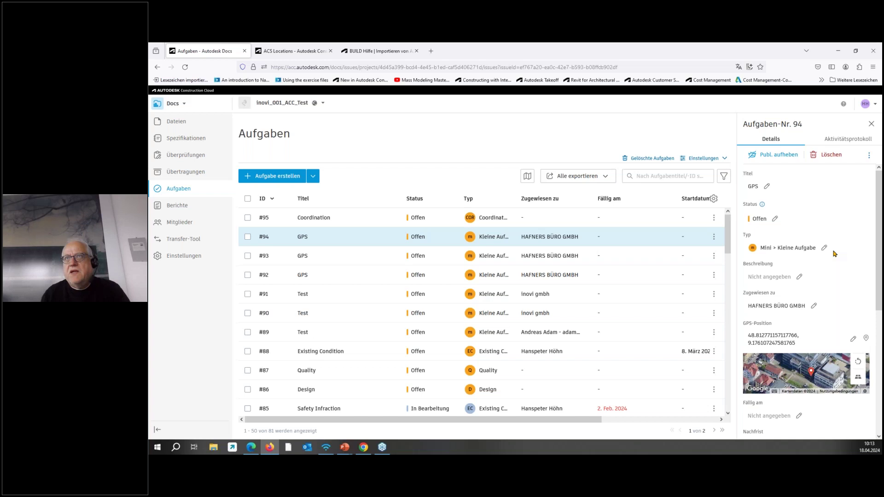
left_click(831, 159)
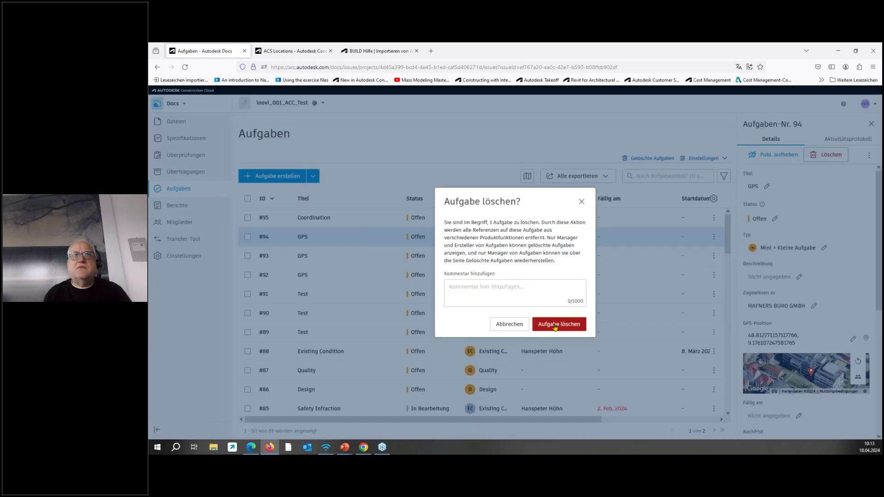
left_click(450, 293)
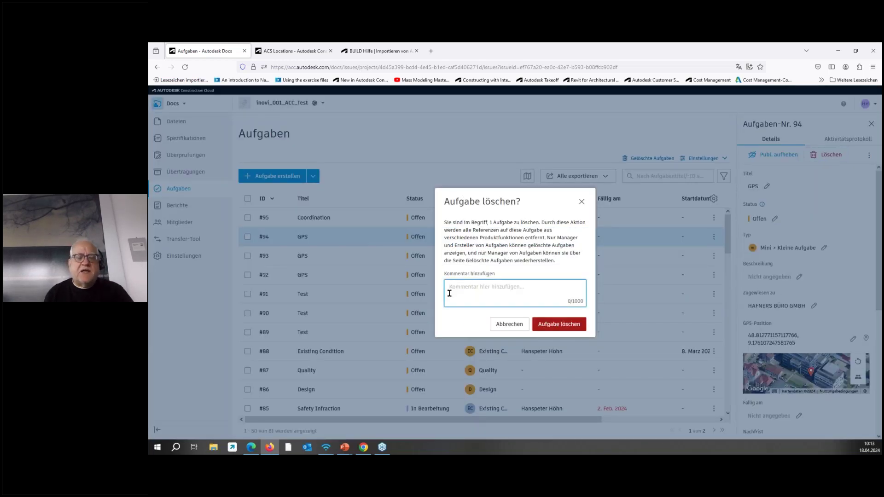
type("zu Tes")
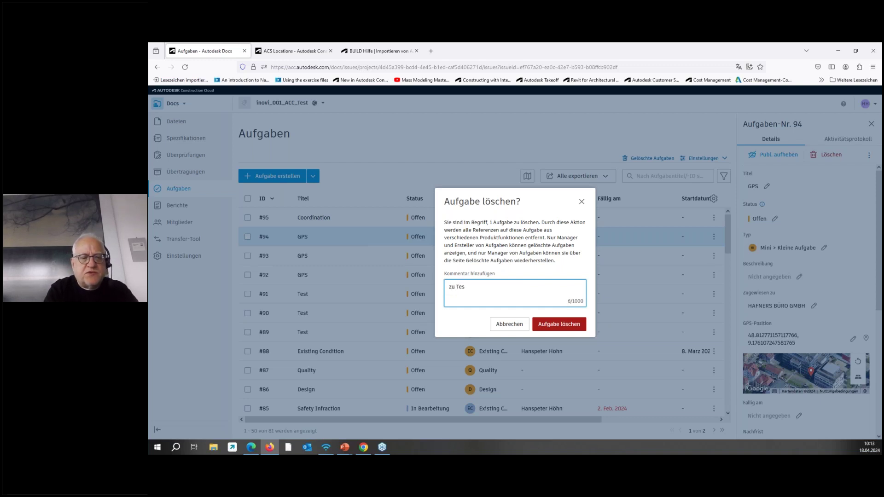
type("tzwecken")
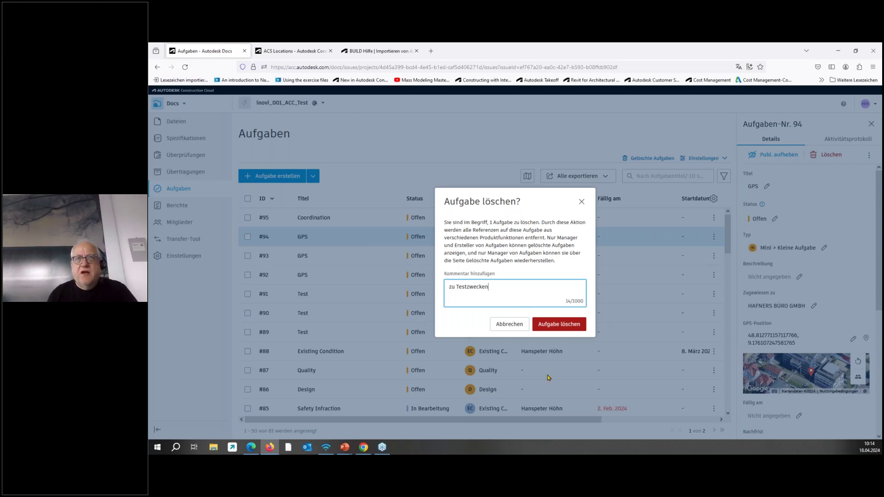
left_click(556, 324)
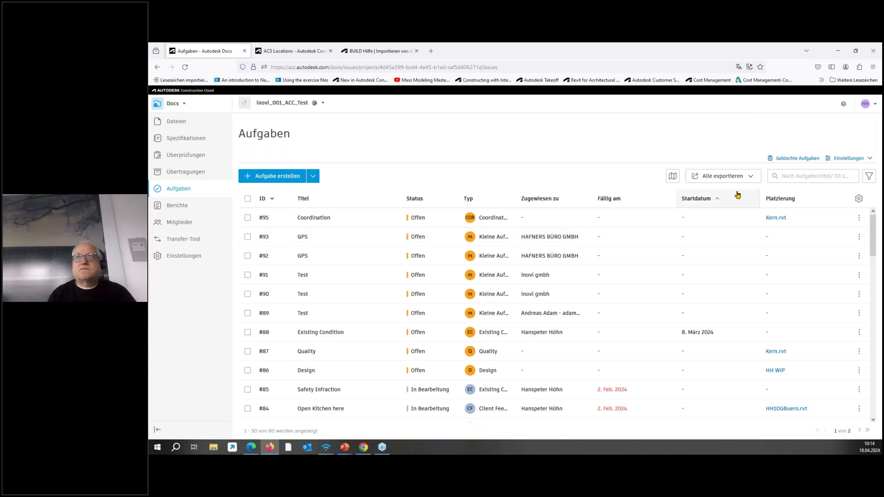
Show the deleted issues, try selecting #94 and #68 for restoring, and review the activity log of issue #94.
left_click(791, 158)
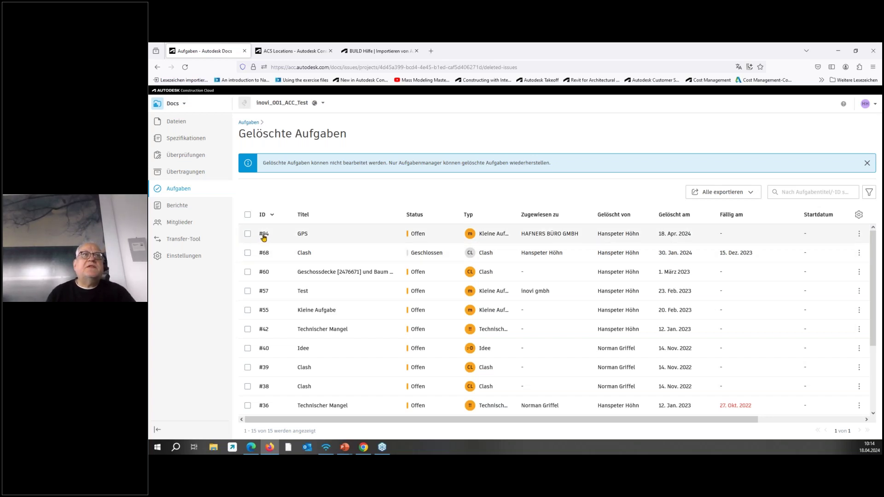
left_click(247, 234)
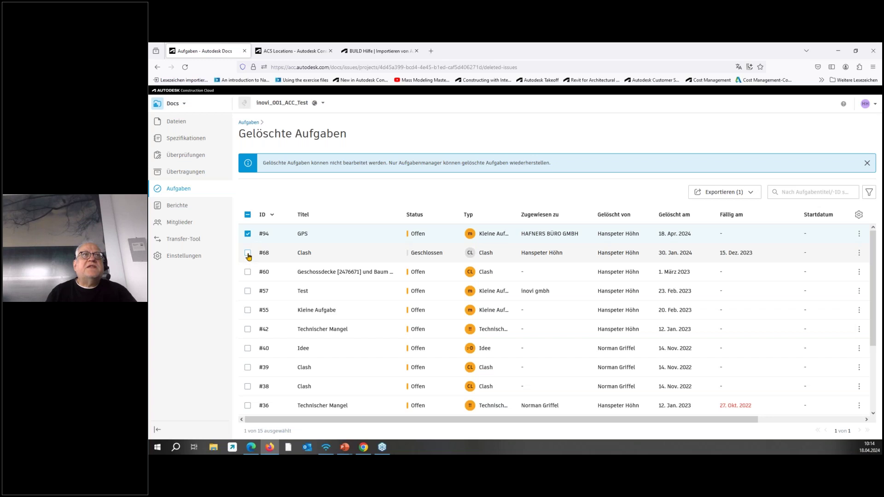
left_click(247, 253)
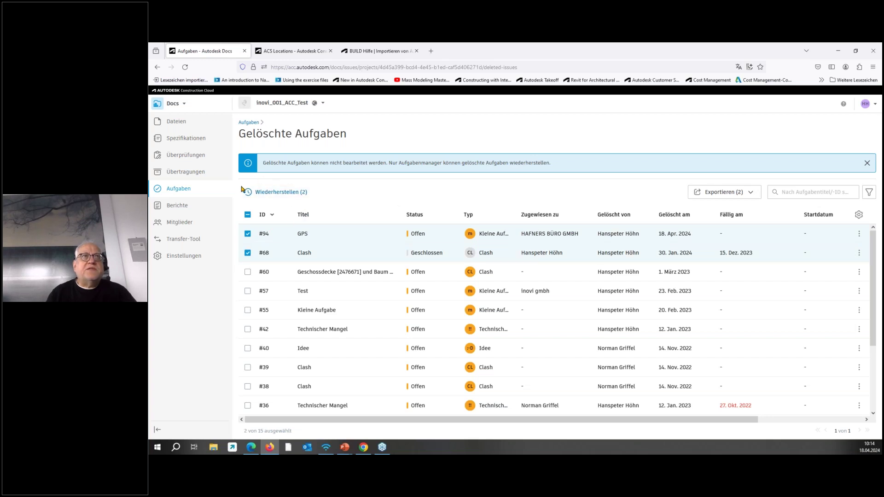
left_click(249, 255)
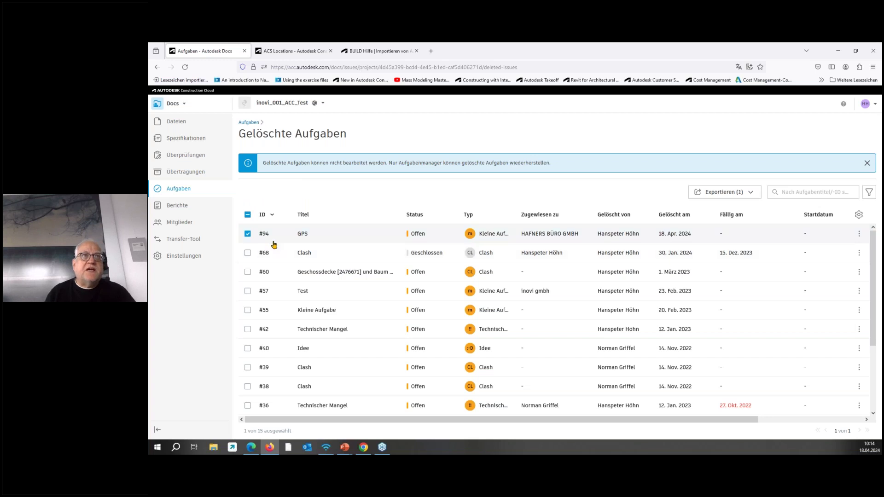
left_click(302, 236)
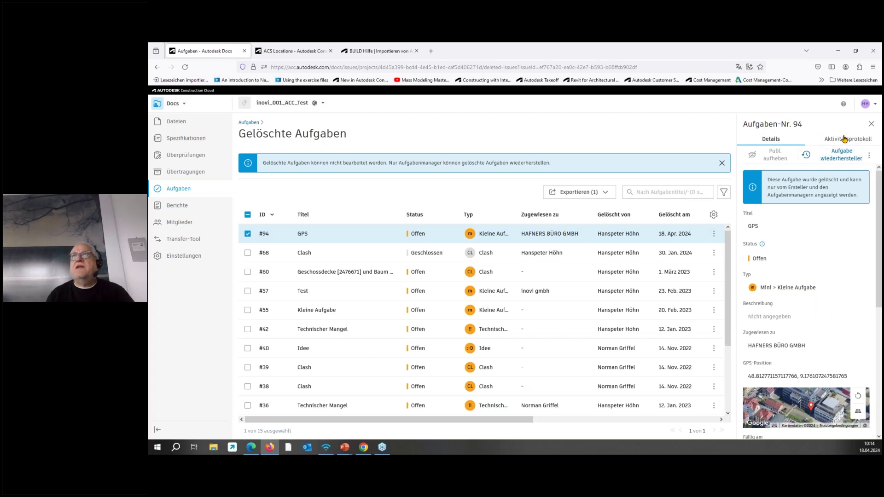
left_click(845, 139)
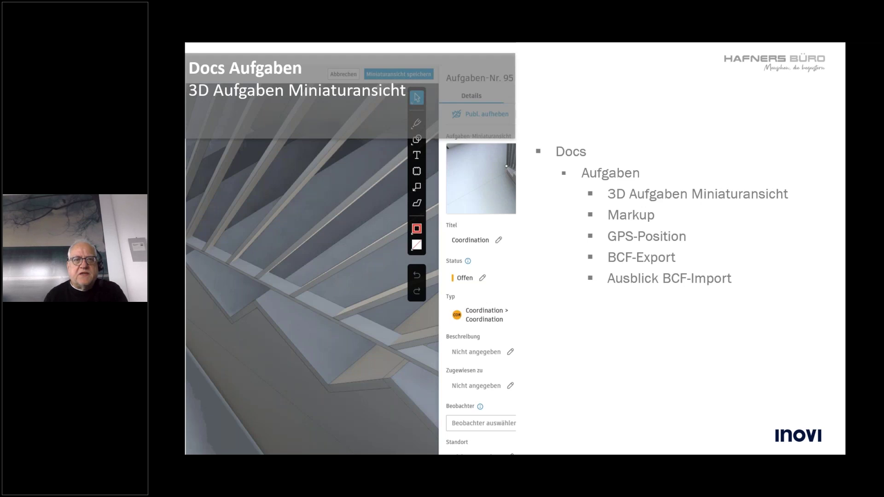
Switch from the slides back to Autodesk Docs and open Kern.rvt from 01 Modelle > Allgemein > Kern in the GS Kern 3D view.
key("alt+Tab")
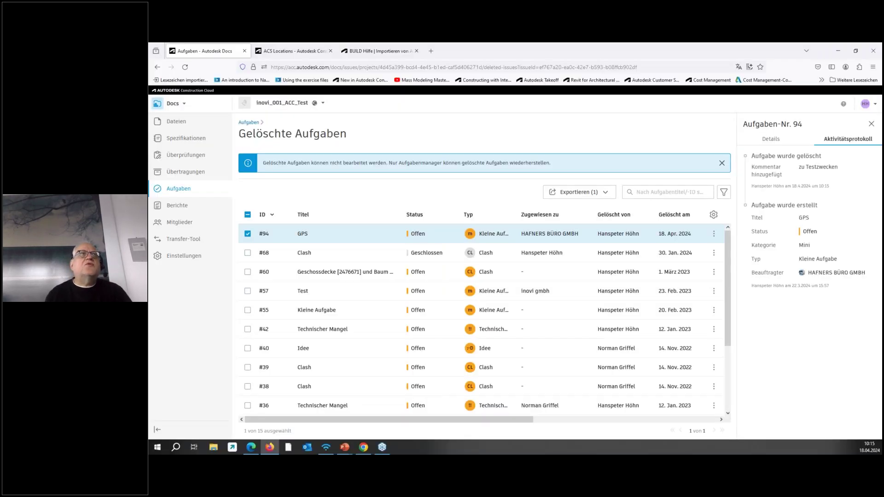
left_click(173, 122)
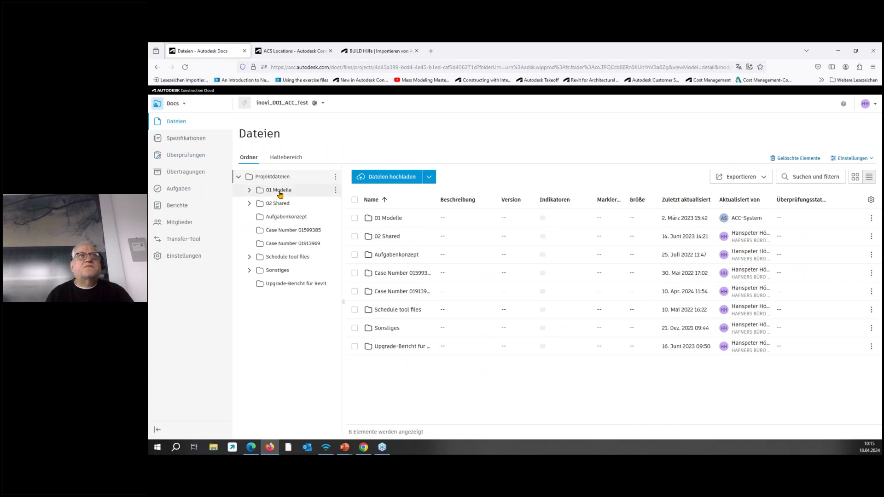
left_click(280, 193)
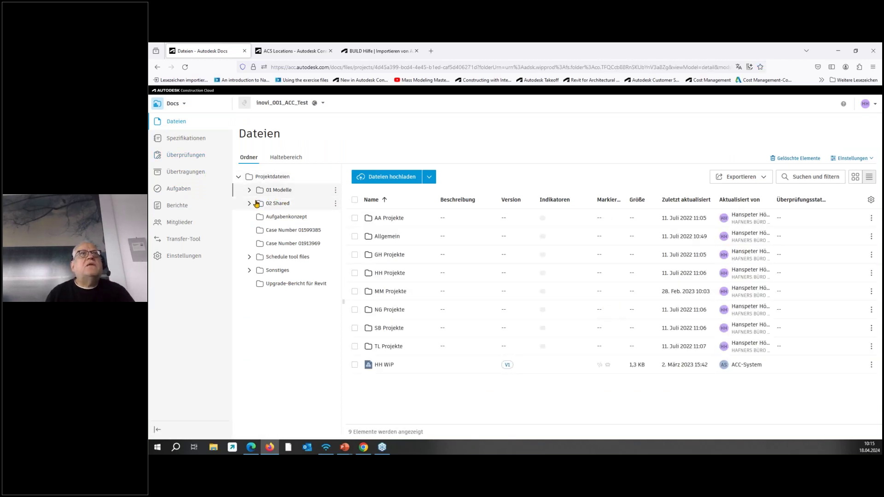
left_click(385, 236)
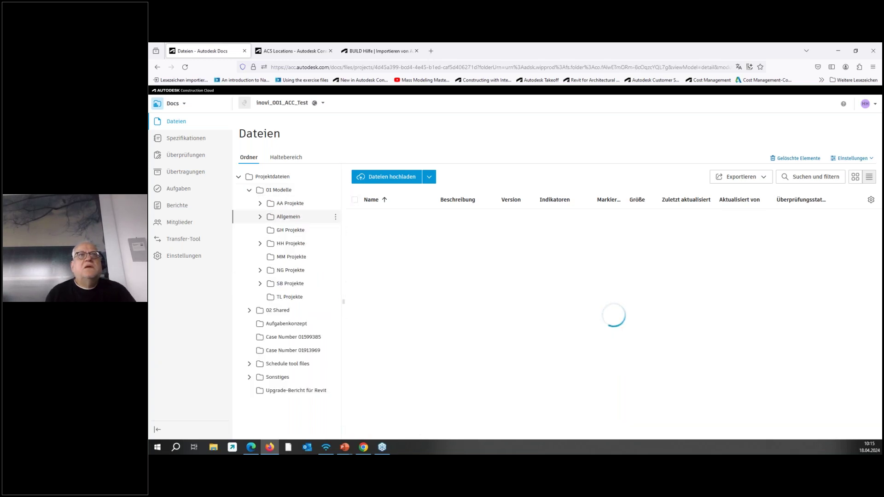
left_click(384, 237)
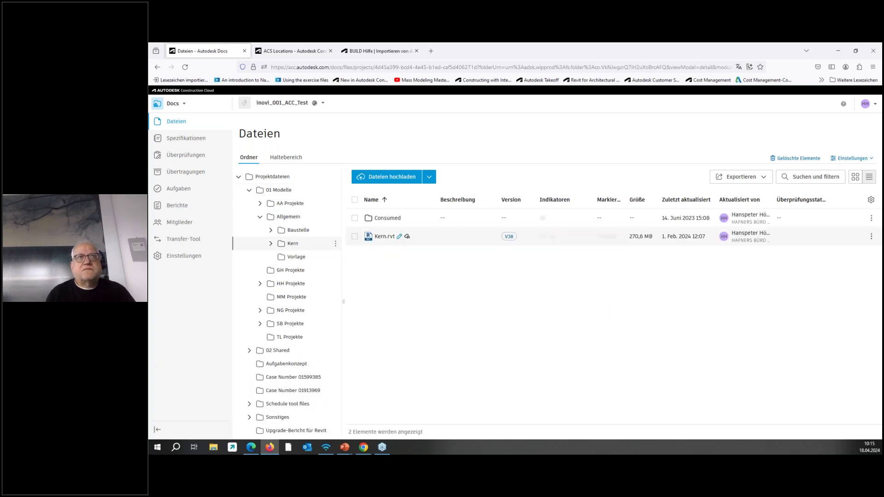
left_click(383, 238)
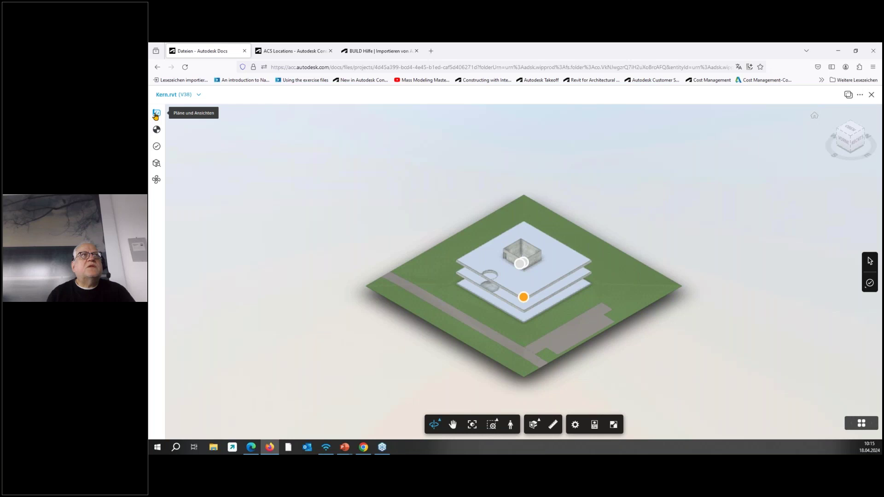
left_click(156, 115)
left_click(216, 178)
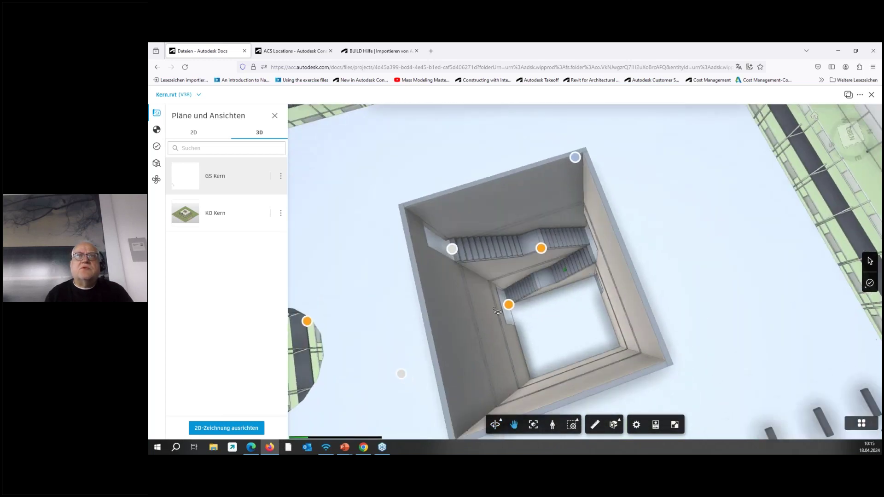
Create an issue of type Coordination on the upper stair flight inside the building core.
scroll(498, 312, "up", 5)
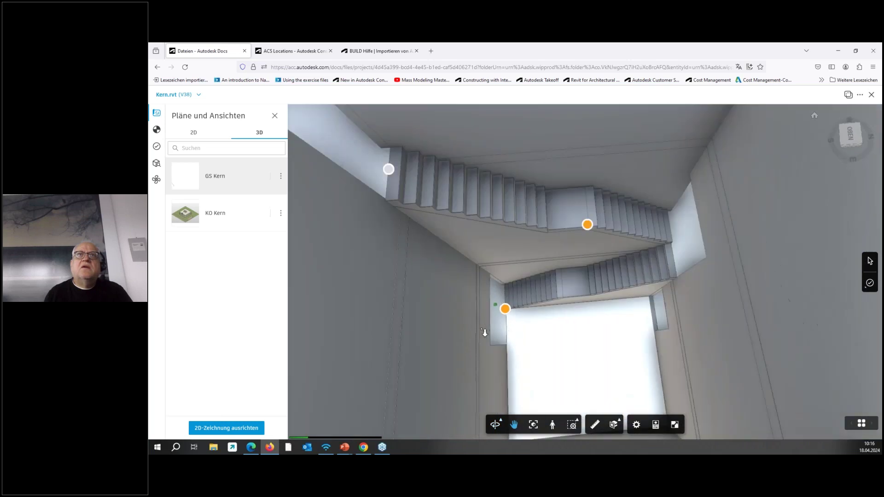
left_click_drag(485, 332, 645, 322)
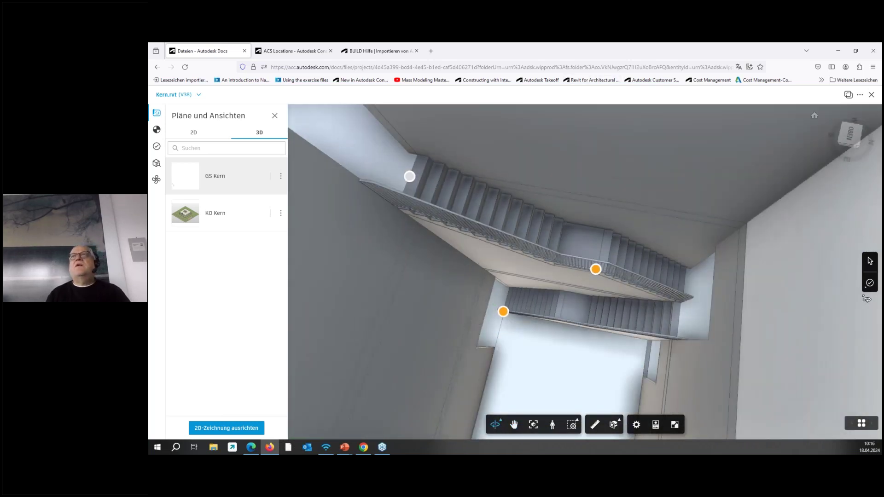
left_click(870, 283)
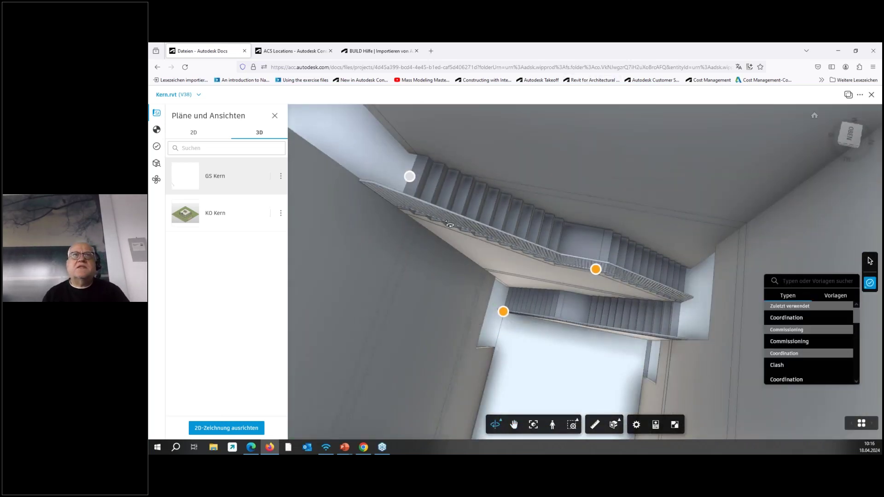
left_click(788, 380)
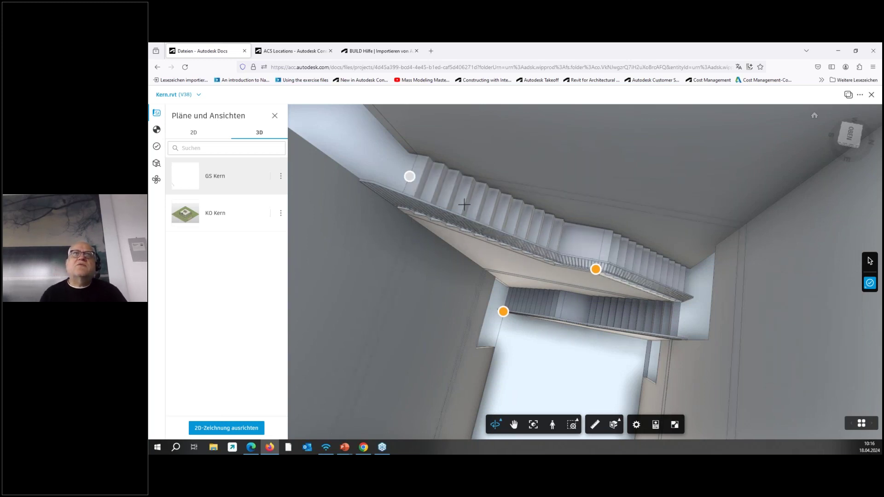
left_click(462, 205)
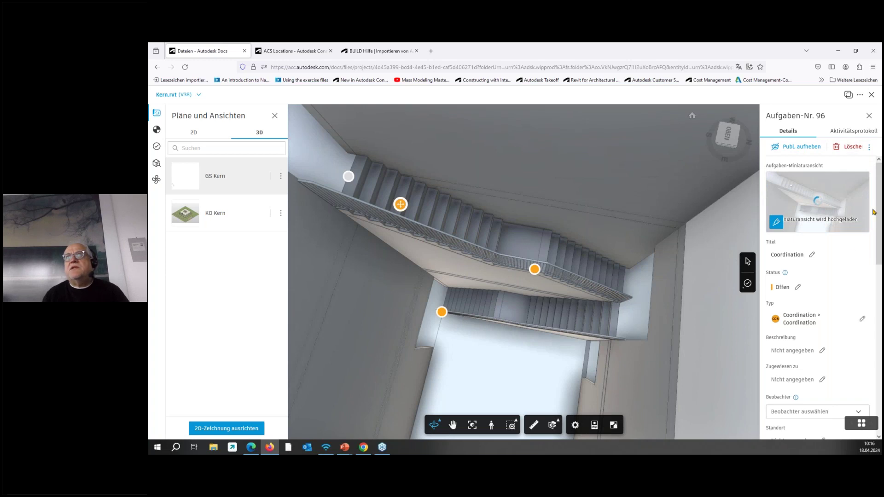
Start marking up the new issue's thumbnail and draw a red cloud around the pin on the upper stair flight.
left_click(776, 225)
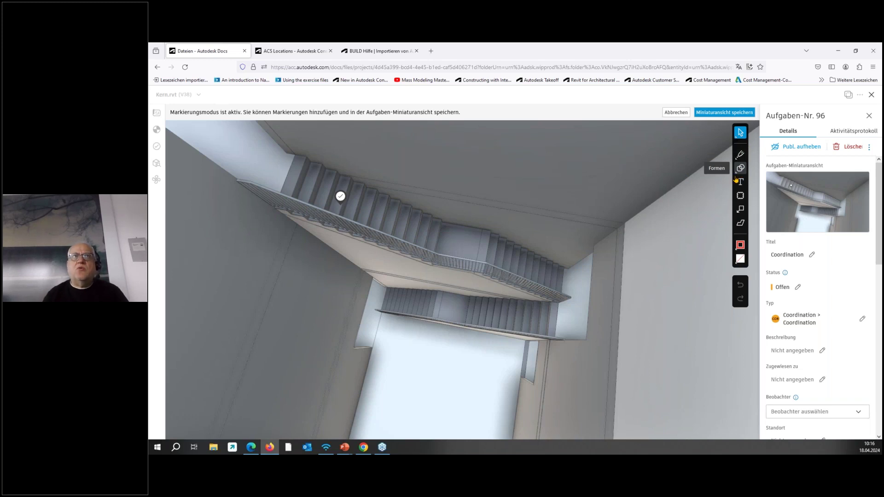
left_click(740, 195)
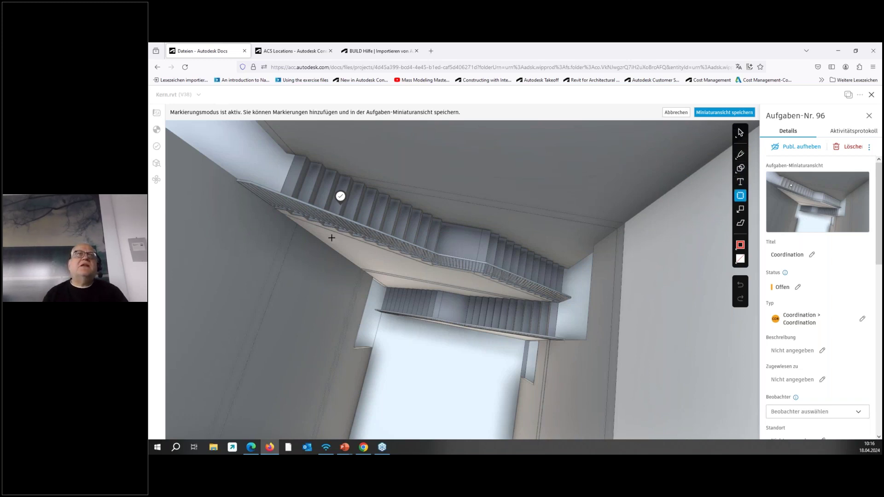
left_click_drag(291, 221, 329, 259)
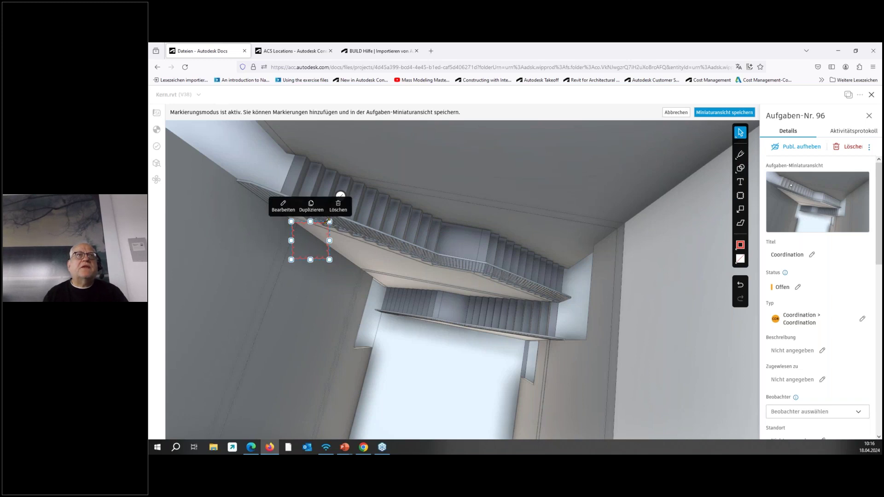
left_click_drag(329, 222, 390, 154)
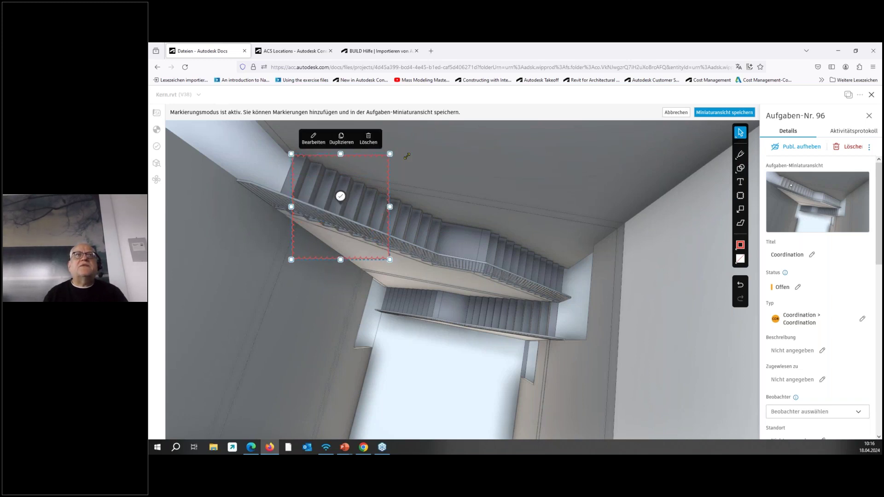
Add the red text "DemonstrationText hinzufügen" beside the cloud on the upper stair flight and save the marked-up thumbnail.
left_click(740, 182)
left_click(364, 174)
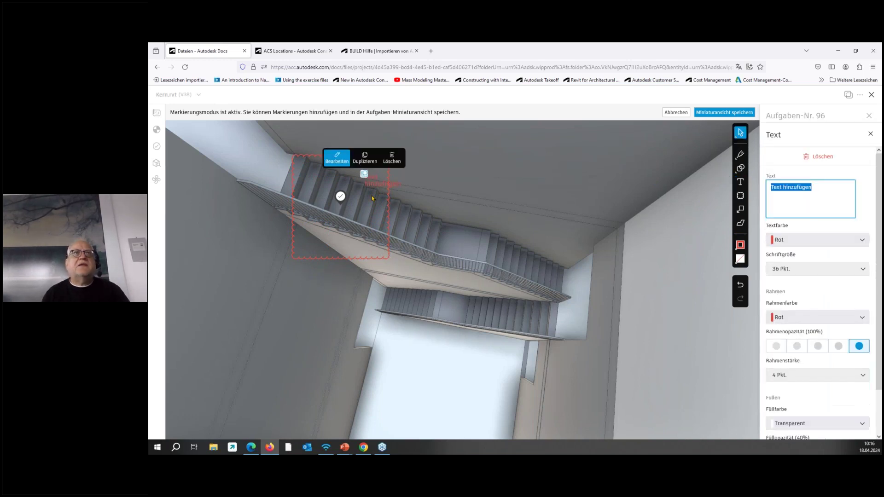
left_click(766, 189)
type("Demo")
type("nstrat")
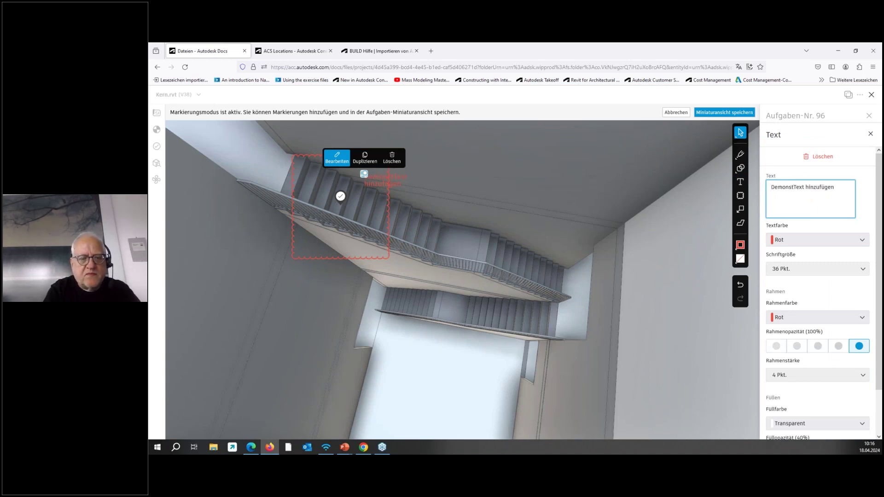
type("ion")
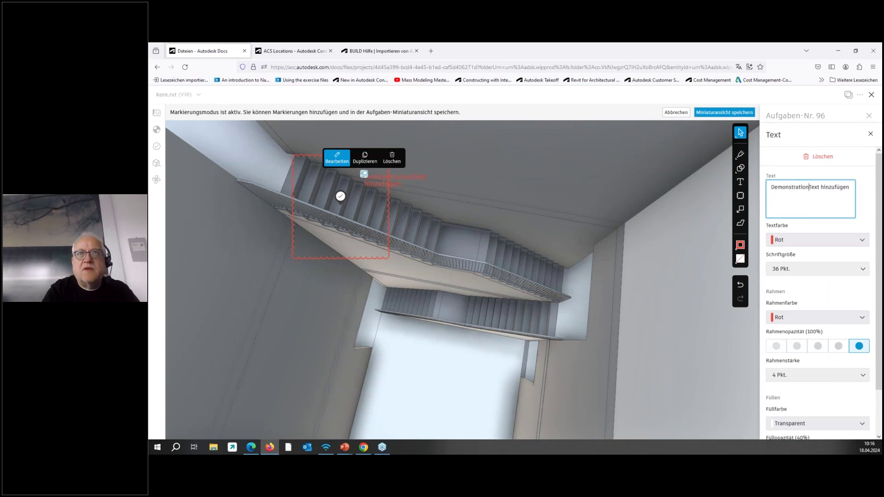
left_click(722, 113)
left_click(722, 113)
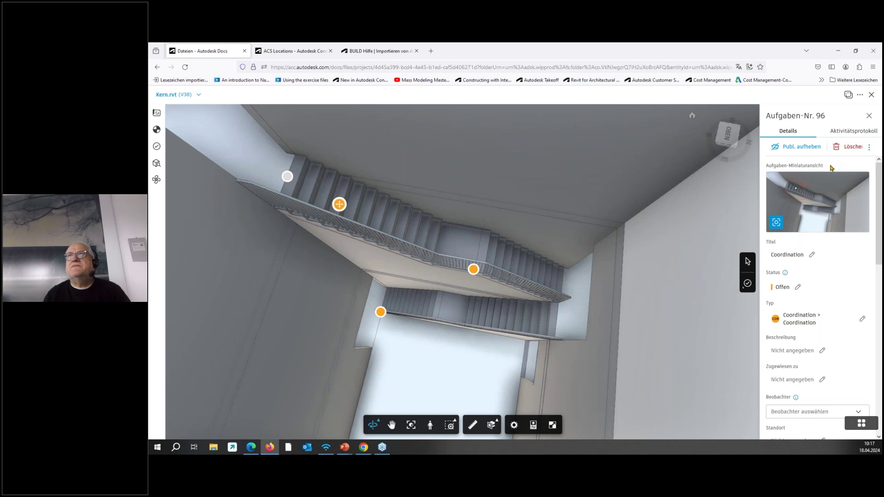
Review the saved thumbnail, then show the export options for the issue list and for issue #96.
left_click(803, 182)
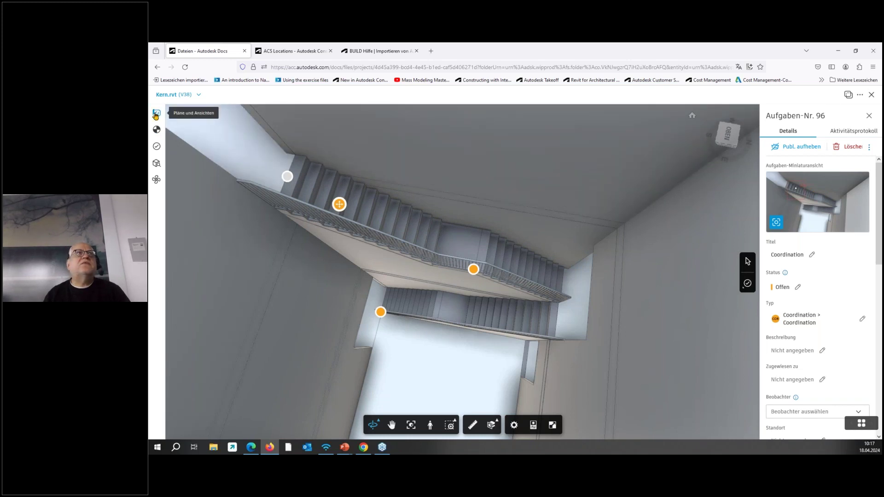
left_click(156, 147)
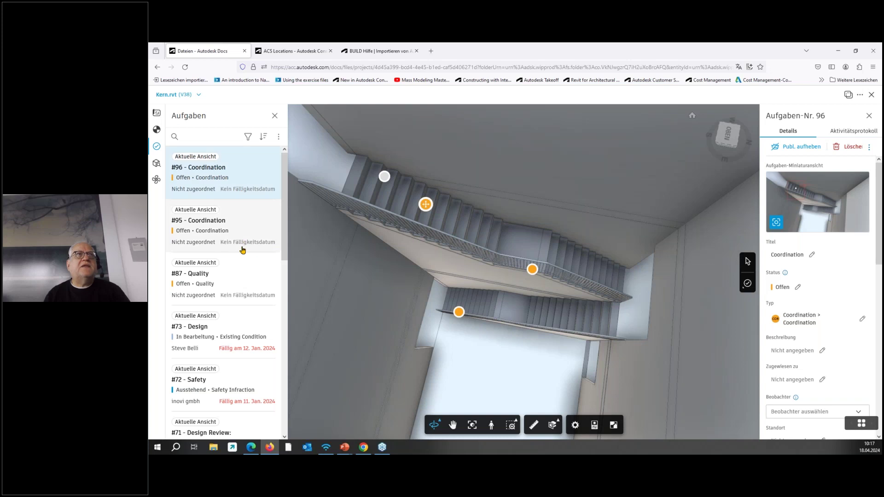
left_click(279, 138)
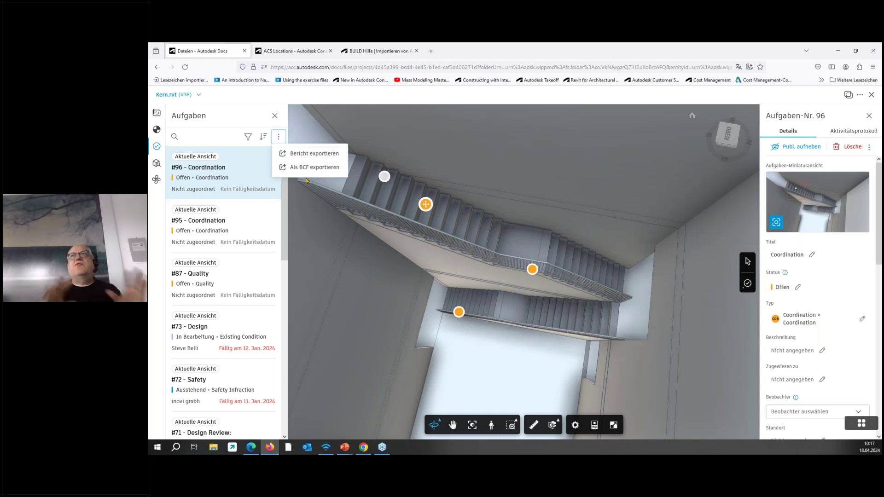
left_click(870, 147)
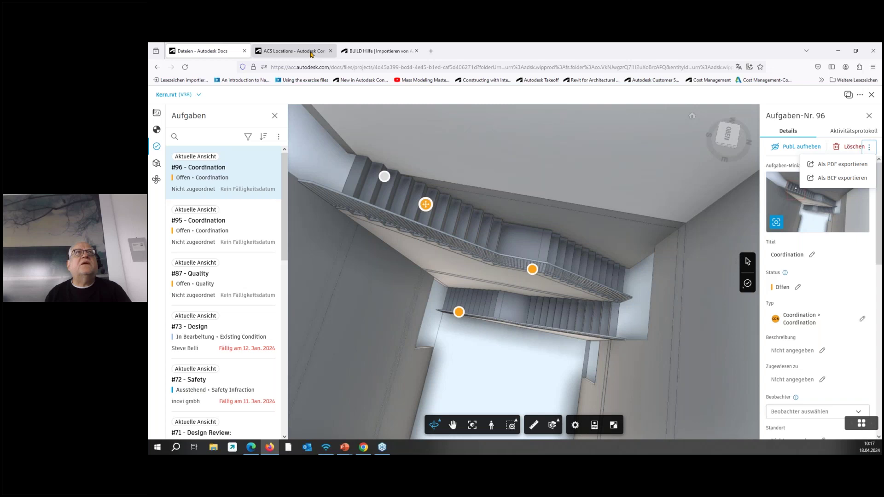
Show the Autodesk Build help article on importing issues from a BCF file, then switch to the slides and advance to Model Coordination.
left_click(359, 52)
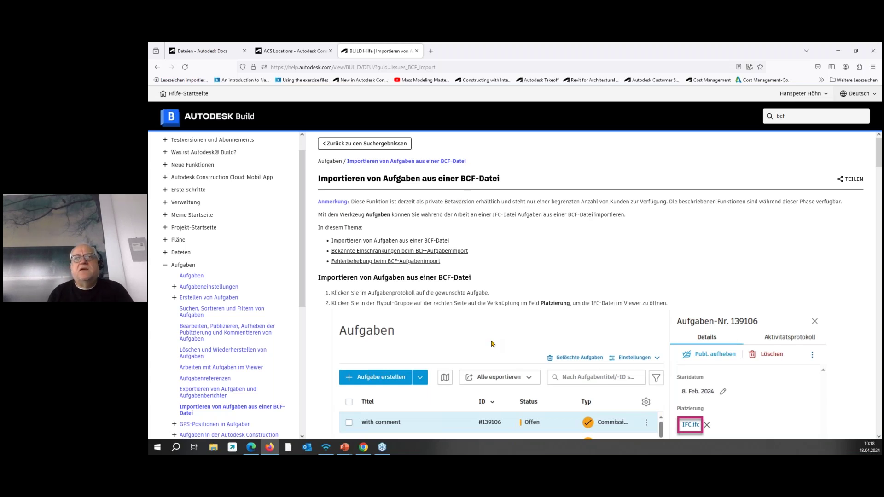
left_click(344, 450)
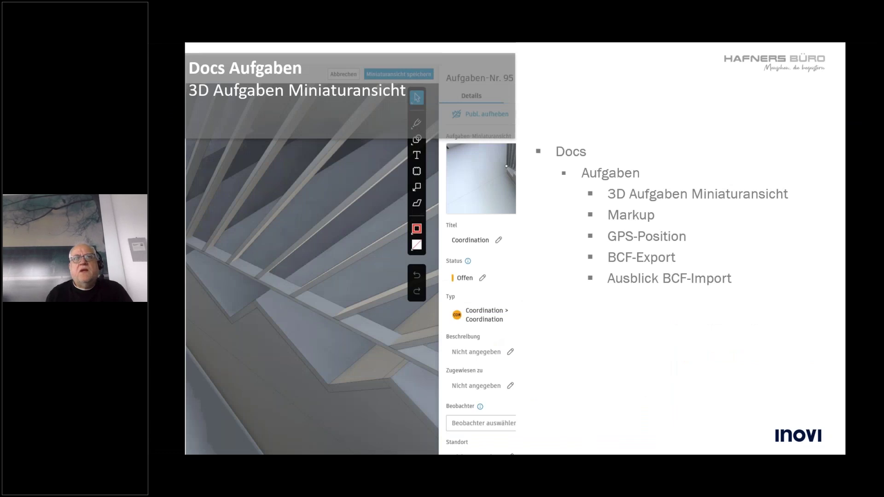
key("Right")
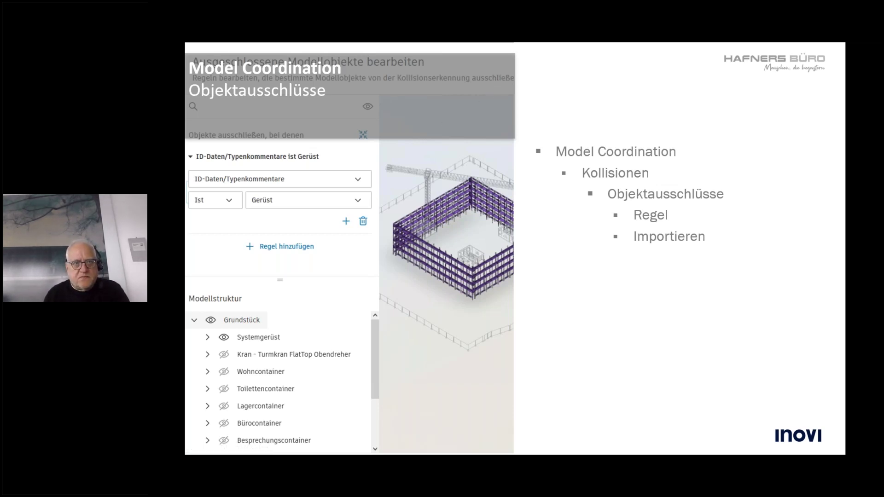
Switch back to the browser, close the BUILD Hilfe and ACS Locations pages, and leave the Kern.rvt model.
key("alt+Tab")
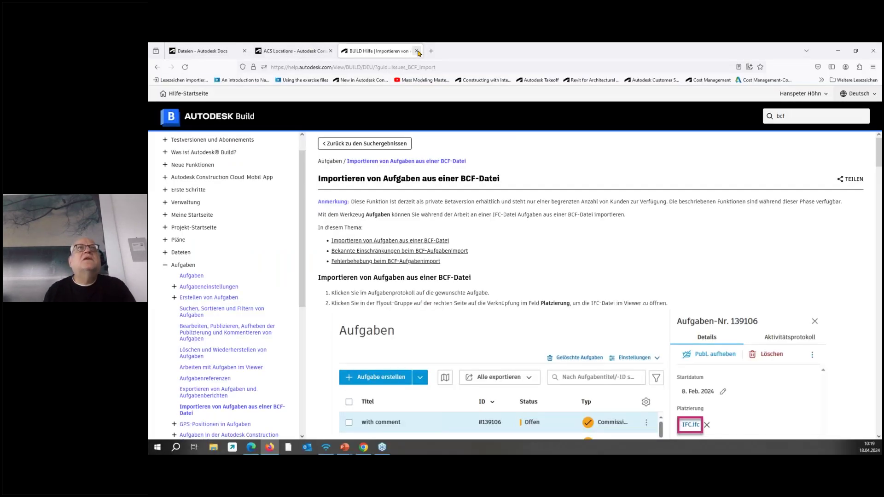
left_click(417, 51)
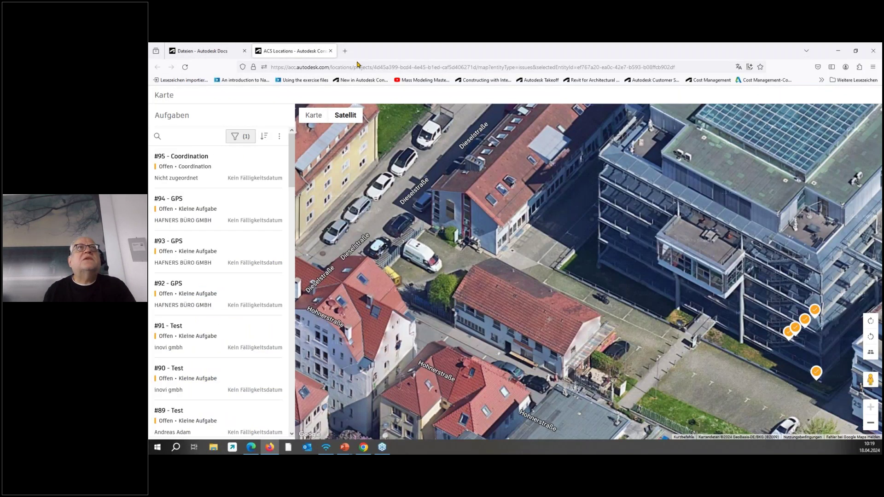
left_click(331, 51)
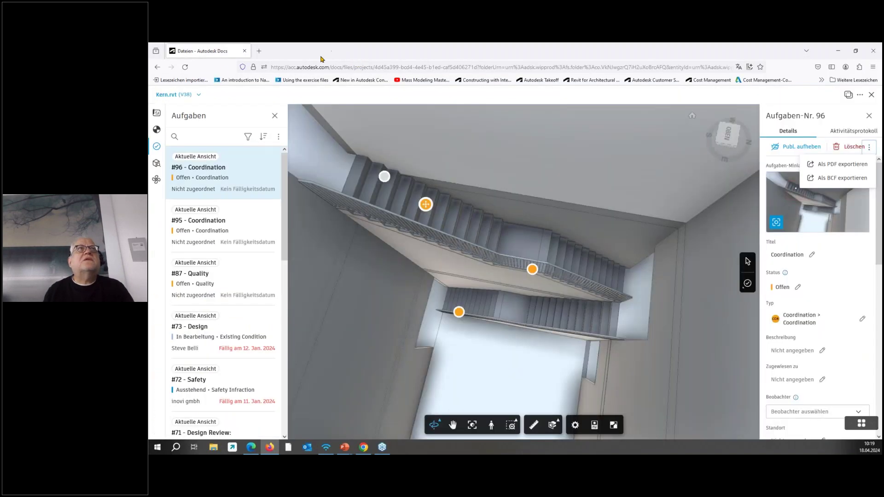
left_click(873, 95)
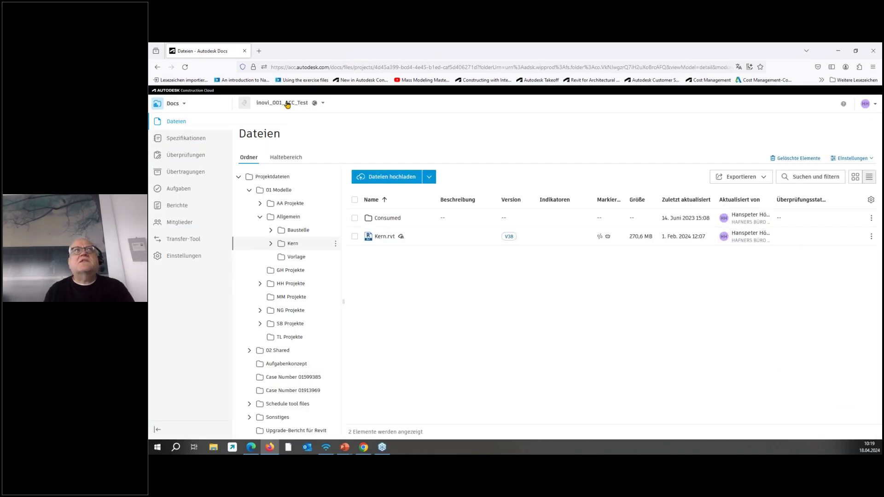
Switch from Docs to Model Coordination and open the Kollisionen overview.
left_click(174, 105)
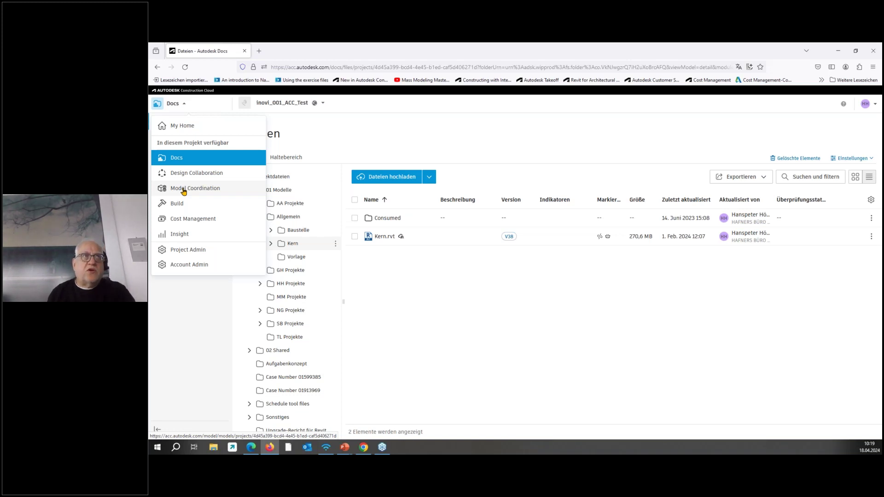
left_click(183, 189)
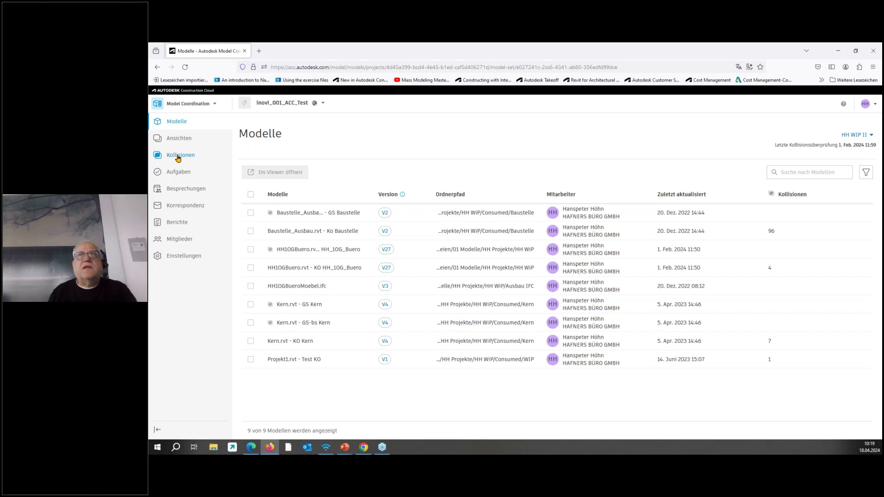
left_click(179, 157)
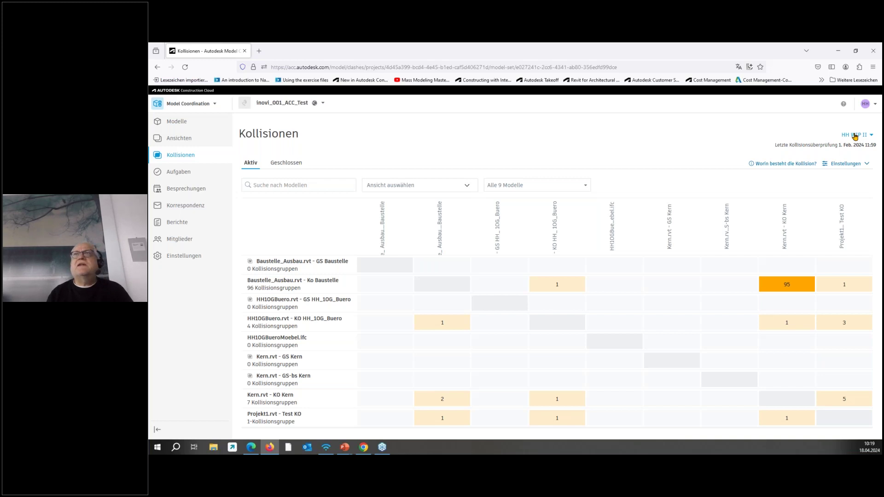
Show the models and Objektausschlüsse in the collision settings, and preview the model selection for a new object exclusion.
left_click(852, 167)
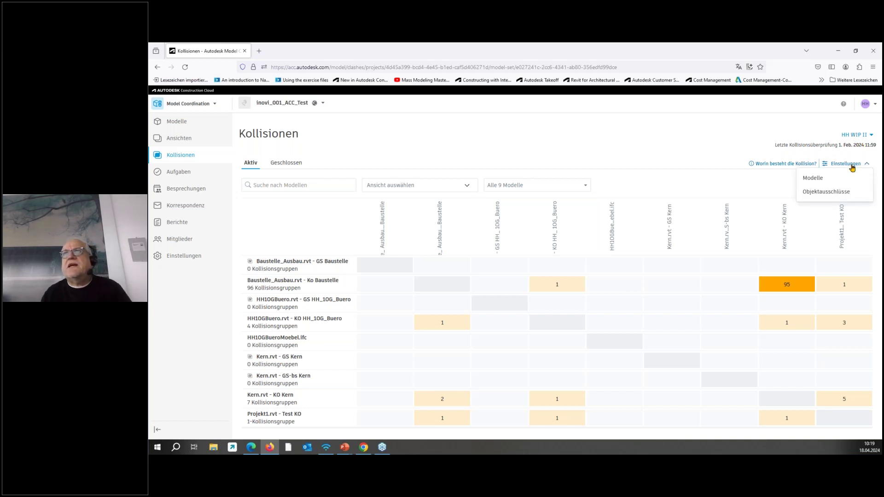
left_click(813, 179)
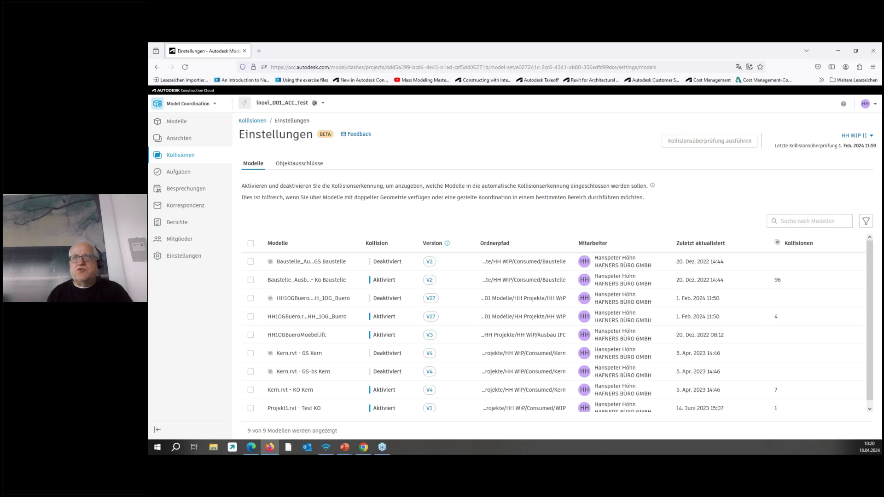
left_click(303, 165)
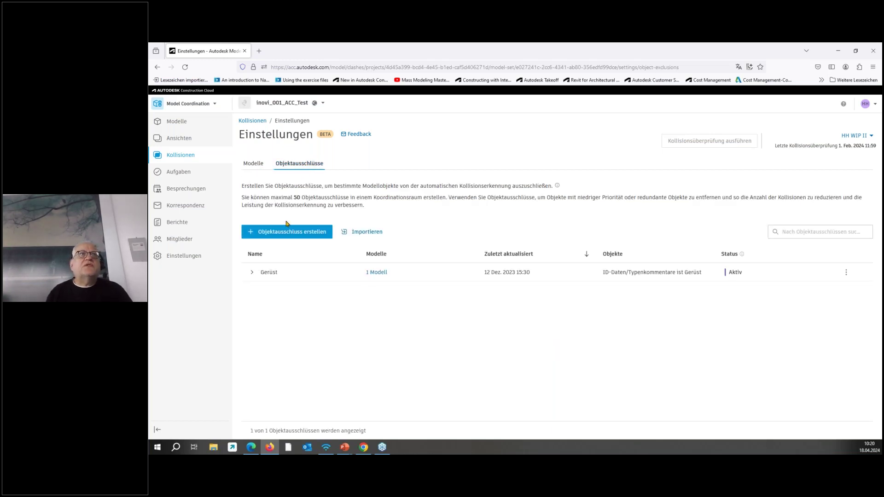
left_click(283, 234)
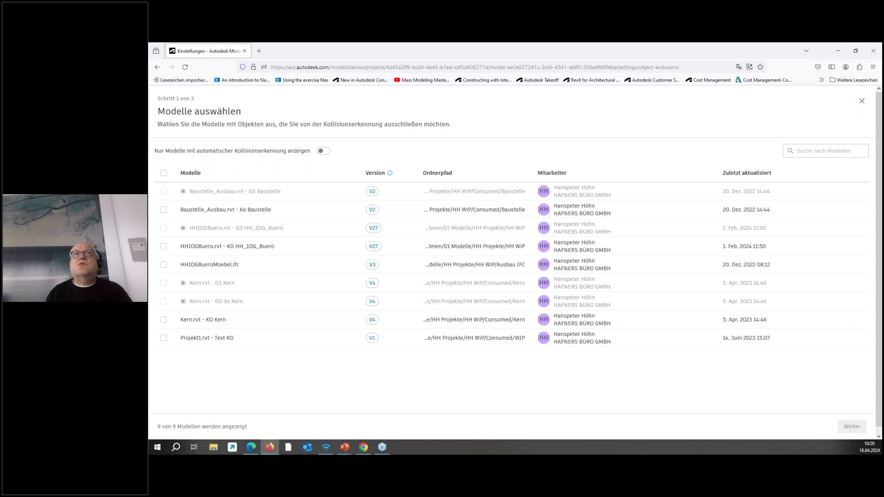
left_click(862, 101)
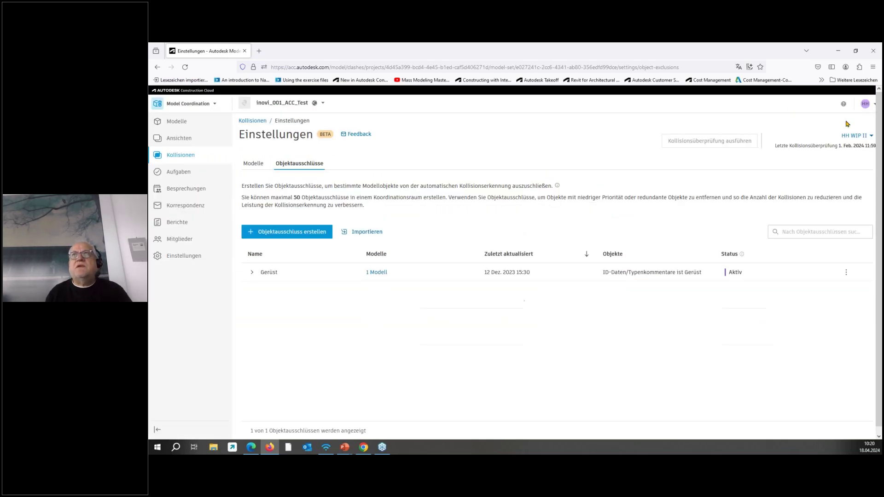
Edit the Gerüst object exclusion to also exclude objects with the type comment Baucontainer, and save it.
left_click(252, 273)
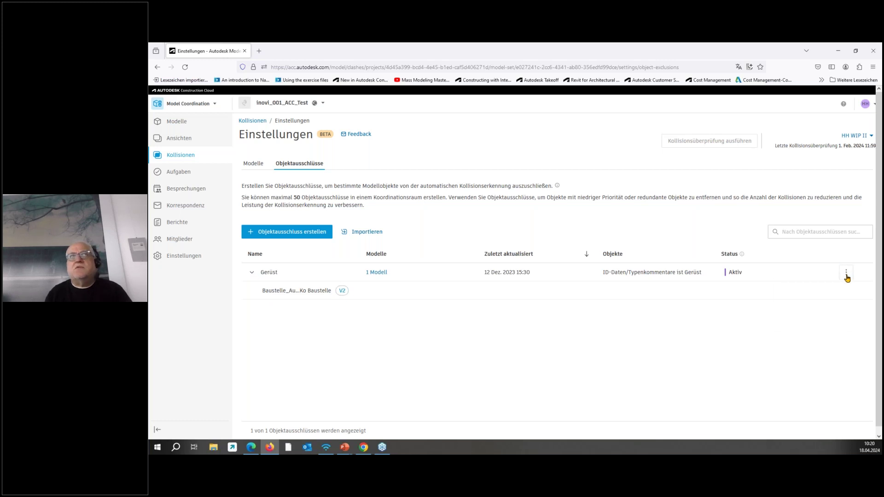
left_click(847, 276)
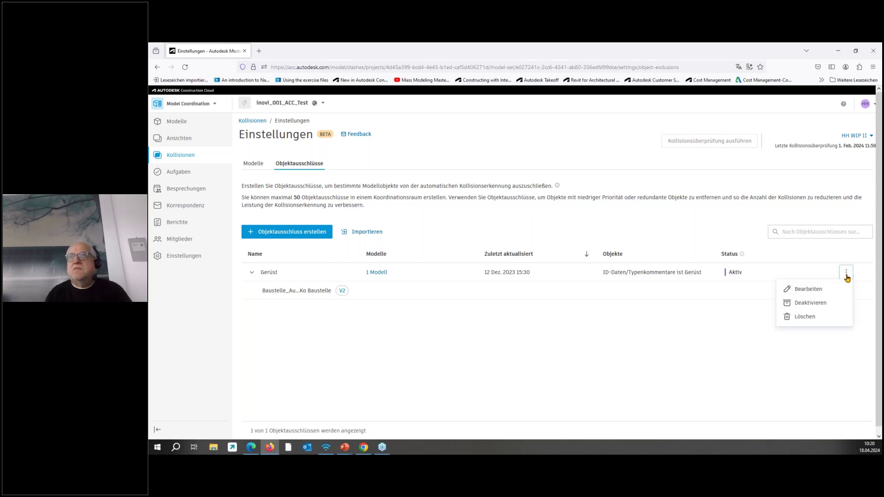
left_click(815, 291)
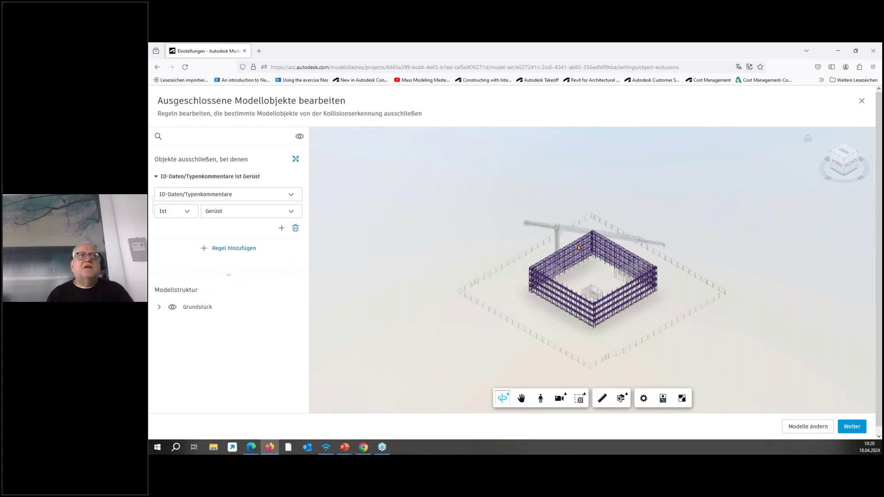
left_click(291, 213)
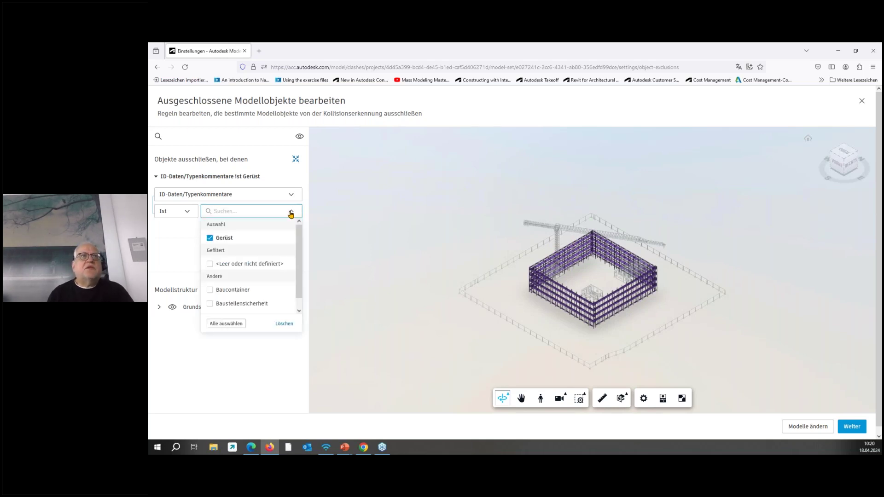
left_click(209, 291)
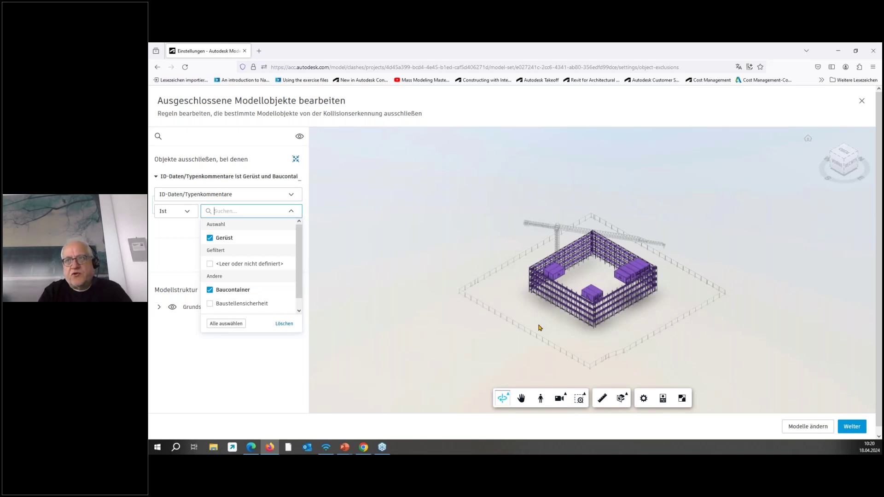
left_click(852, 427)
left_click(847, 427)
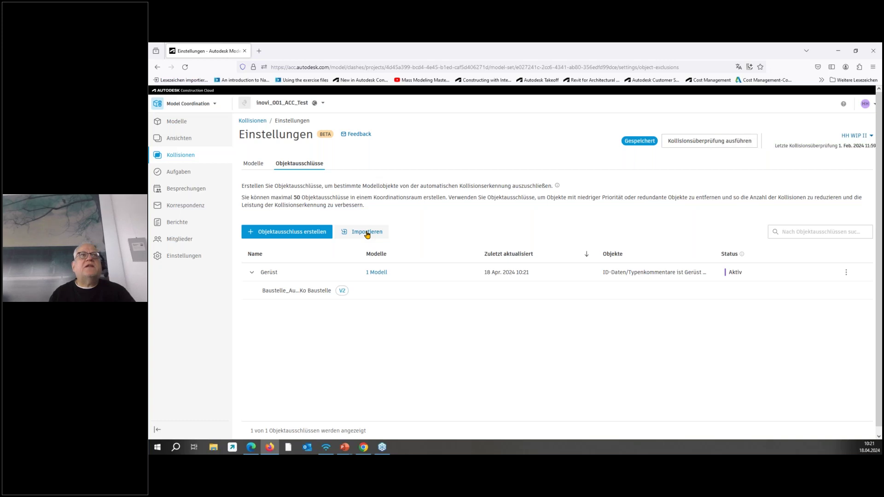
Show the project choices for importing object exclusions, without importing any.
left_click(367, 232)
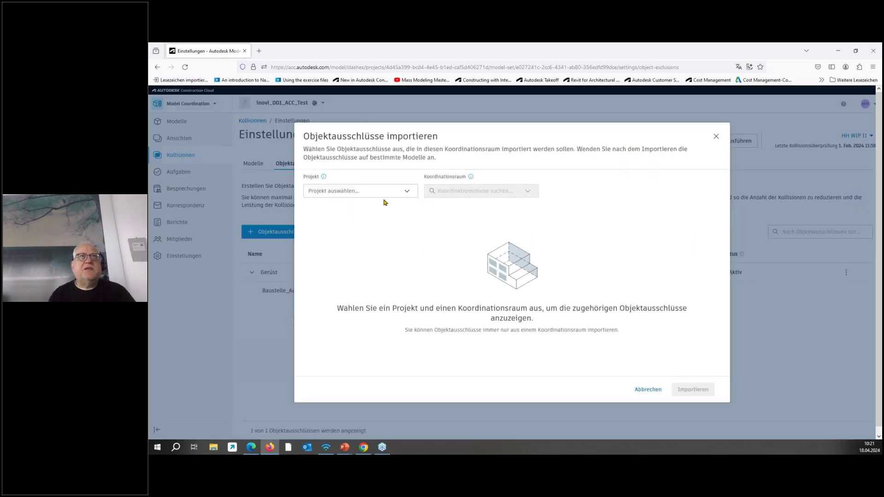
left_click(400, 192)
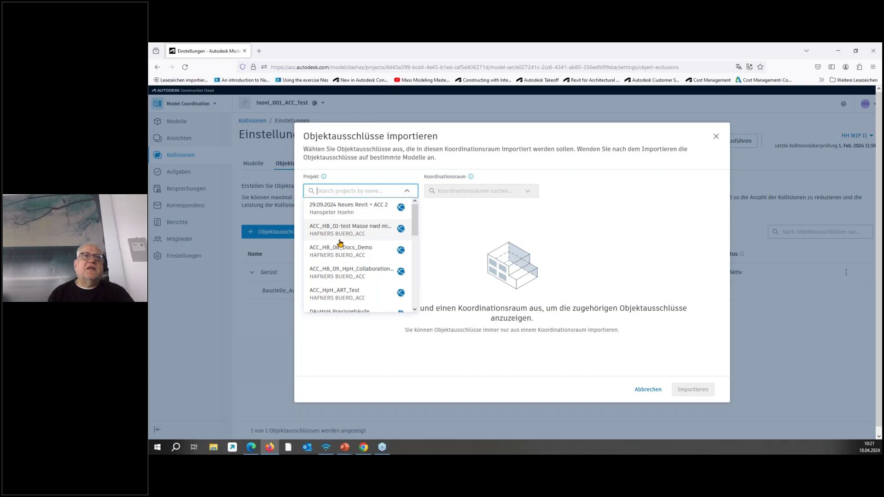
left_click(644, 393)
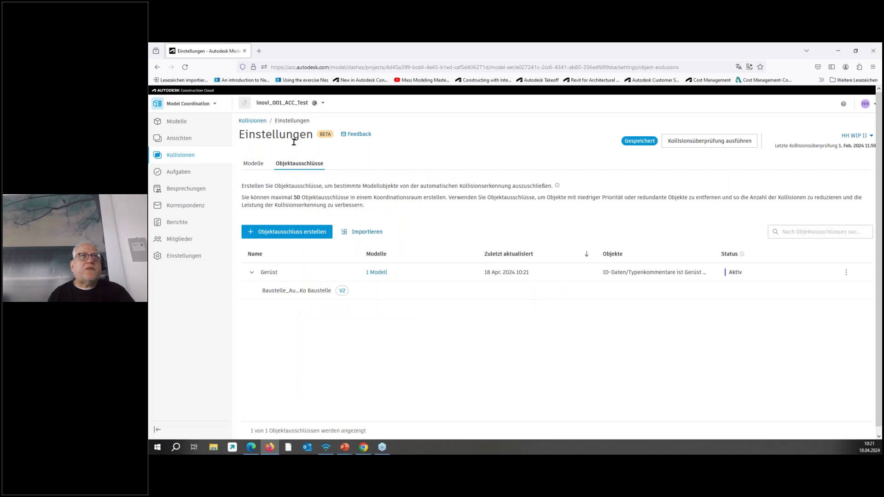
Advance the slides past the object exclusions topic, then return to Model Coordination and open the Ansichten list.
mouse_move(323, 137)
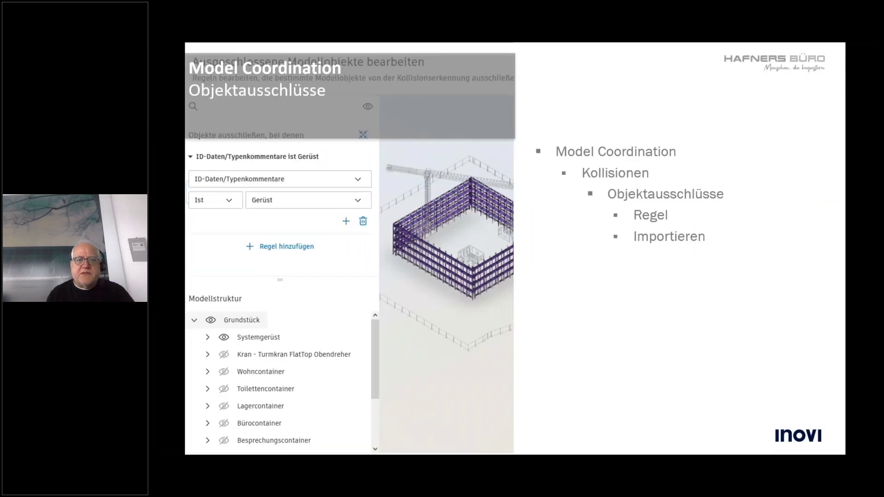
key("Right")
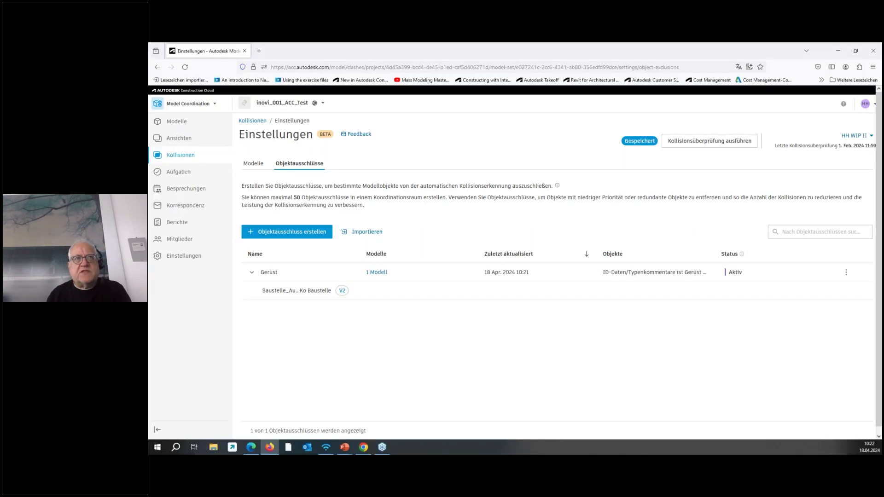
left_click(177, 142)
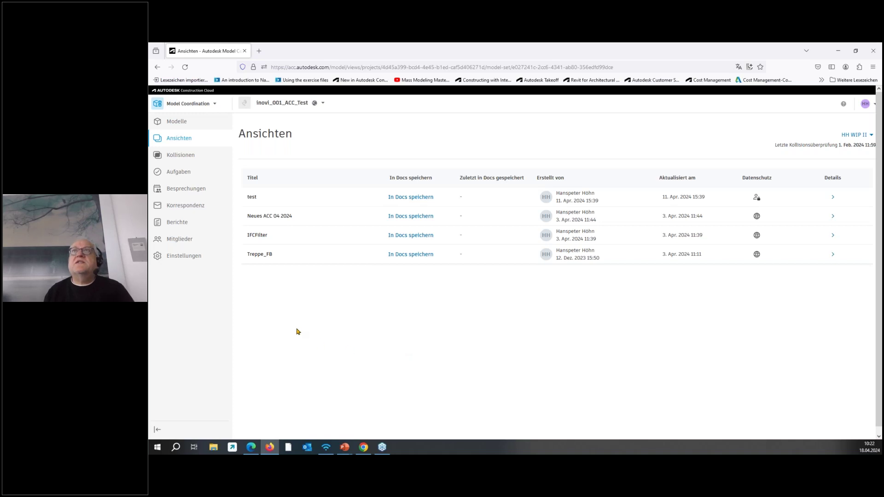
Open the Treppe_FB view and inspect its filtered stairs and floor slabs up close.
left_click(261, 257)
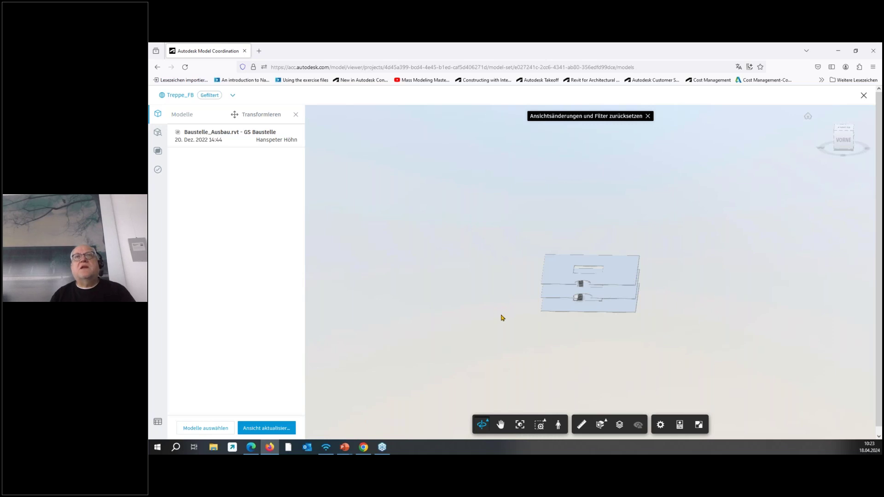
left_click_drag(551, 331, 486, 315)
scroll(578, 290, "up", 10)
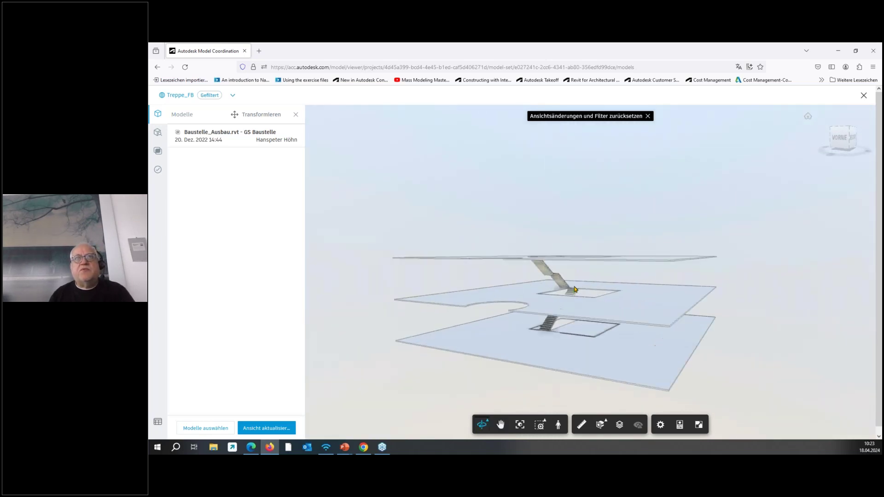
scroll(578, 290, "up", 10)
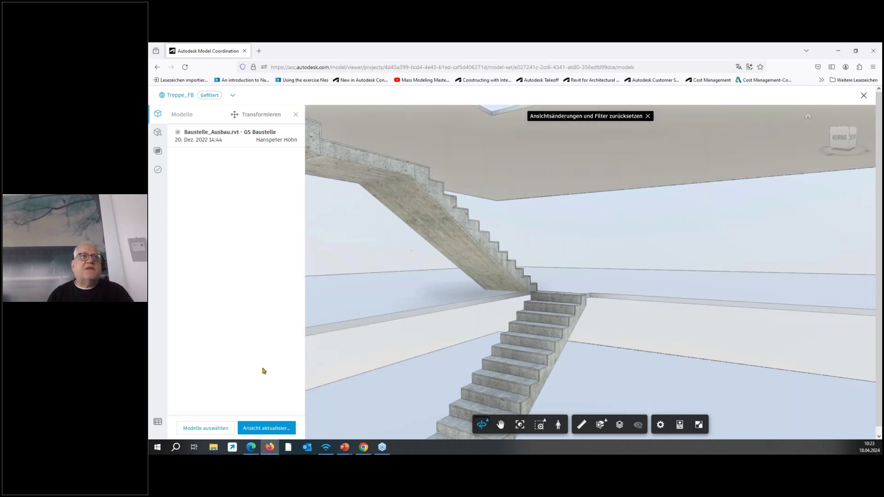
Reset the view changes and filters of Treppe_FB to display the entire construction site model.
left_click(647, 117)
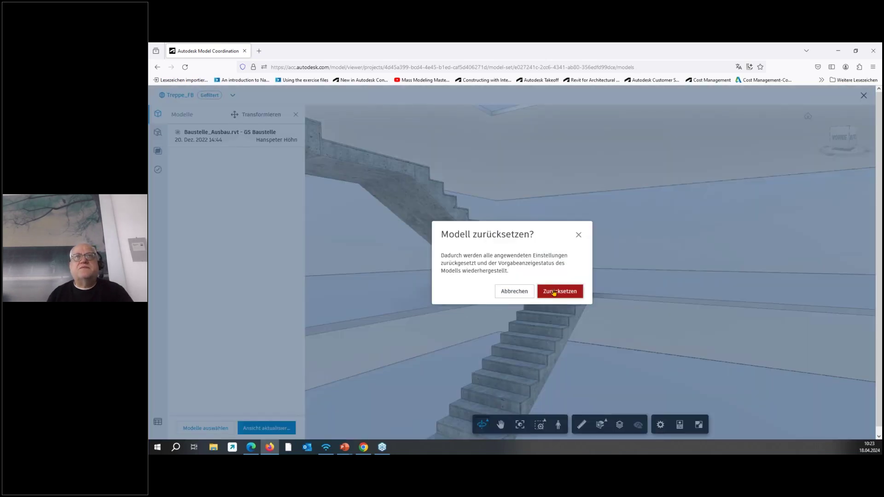
left_click(554, 293)
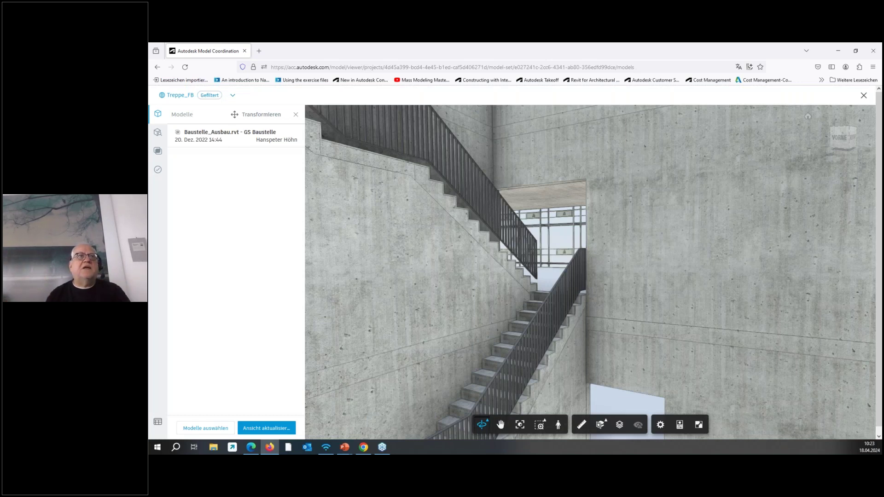
double_click(443, 267)
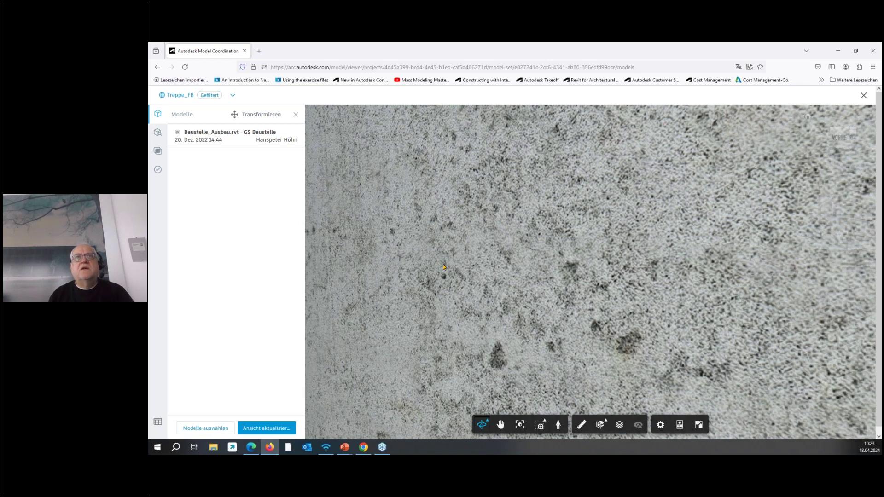
scroll(444, 267, "down", 10)
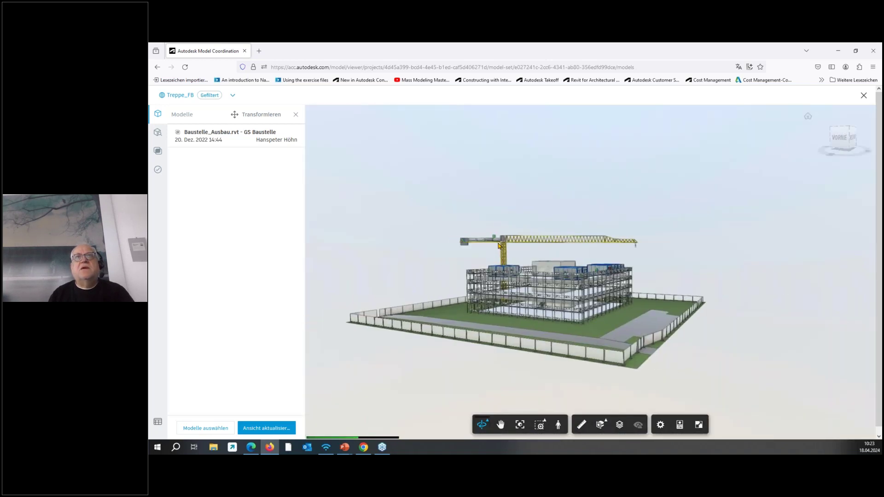
scroll(498, 245, "up", 6)
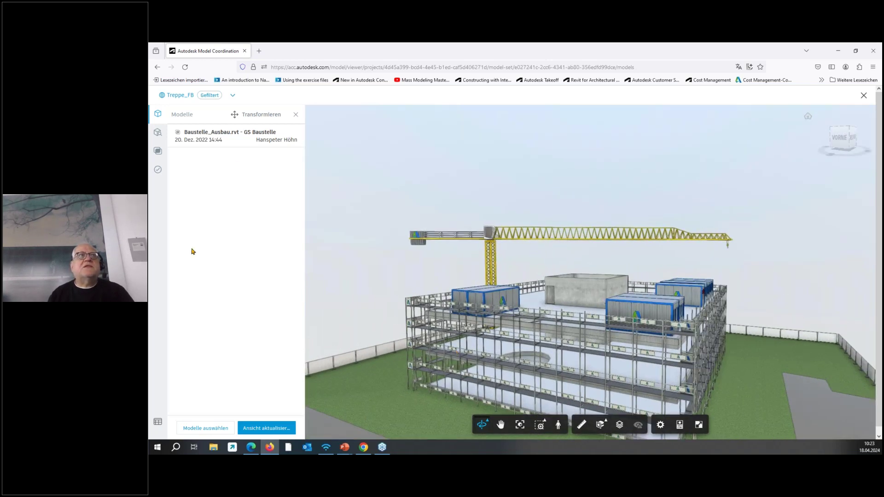
Add the models HH1OGBueroMoebel.ifc and HH1OGBuero.rvt - KO HH_1OG_Buero to the displayed view.
left_click(193, 429)
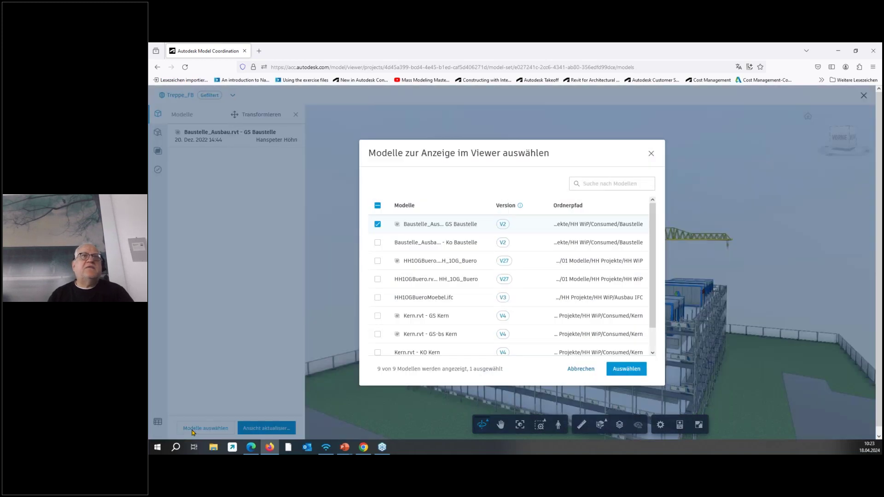
left_click(378, 299)
left_click(618, 374)
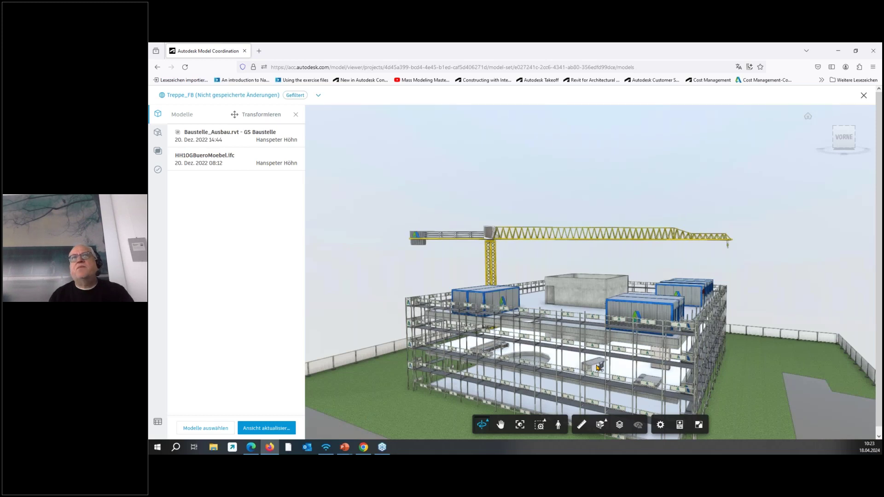
left_click(195, 433)
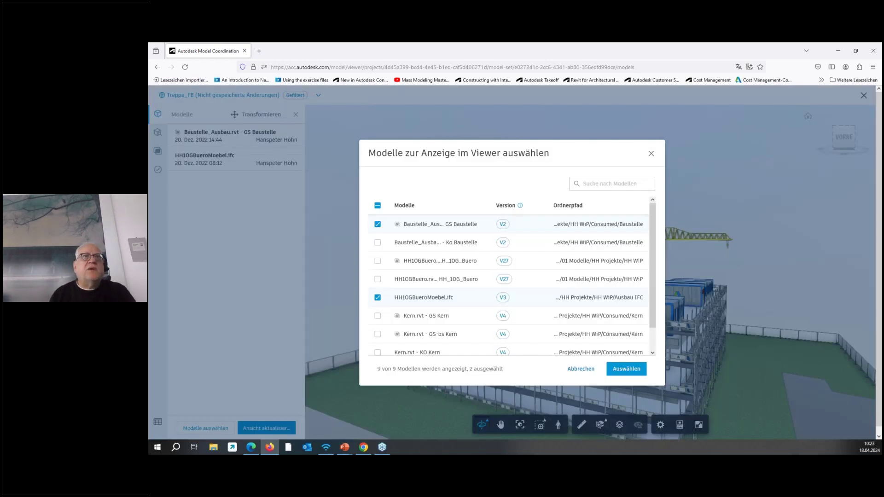
left_click(412, 283)
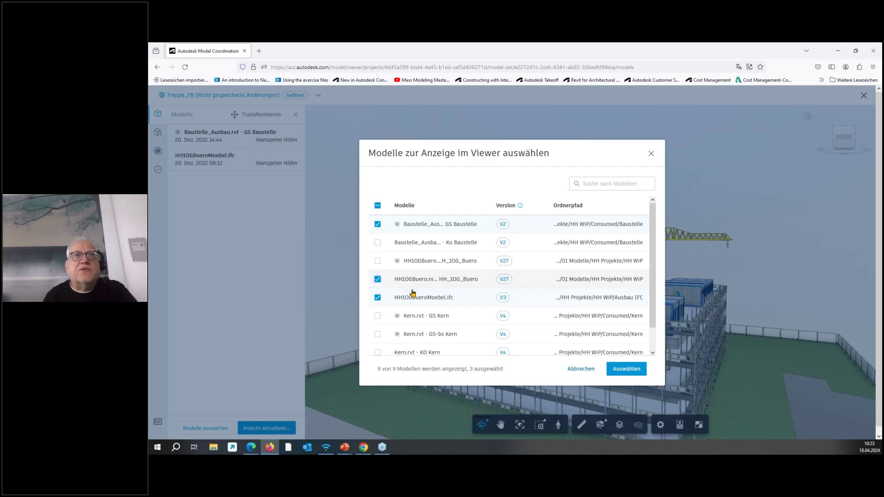
left_click(628, 369)
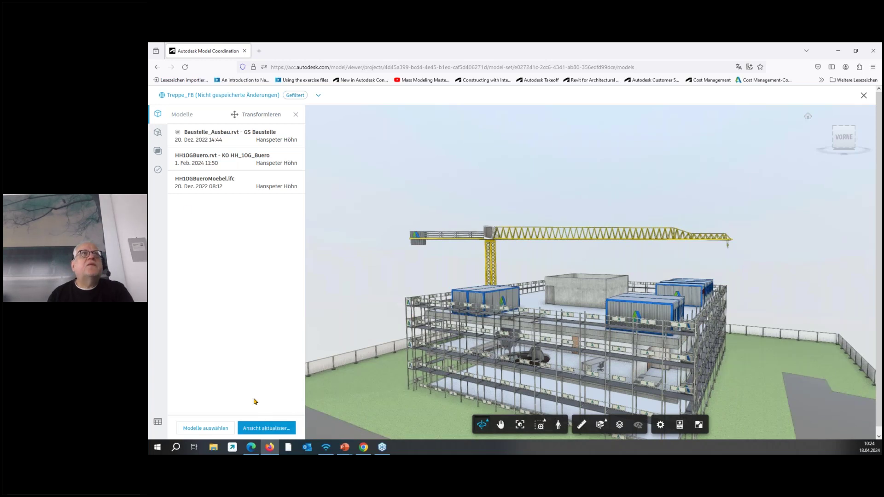
Examine the model structure of HH1OGBueroMoebel.ifc and Baustelle_Ausbau.rvt, including the Topografie category's elements.
left_click(157, 133)
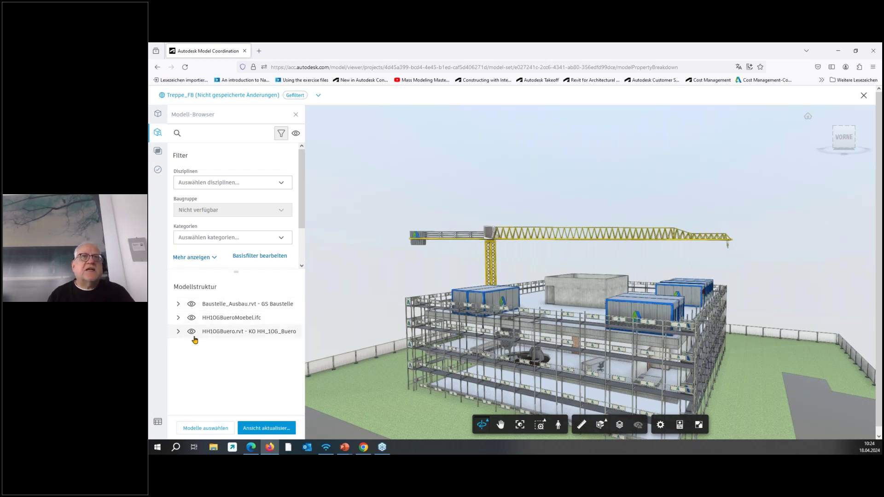
left_click(178, 318)
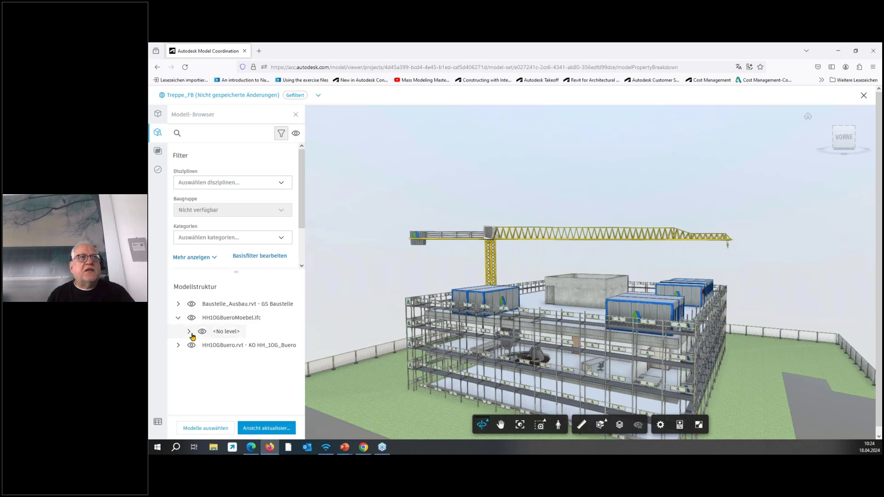
left_click(190, 333)
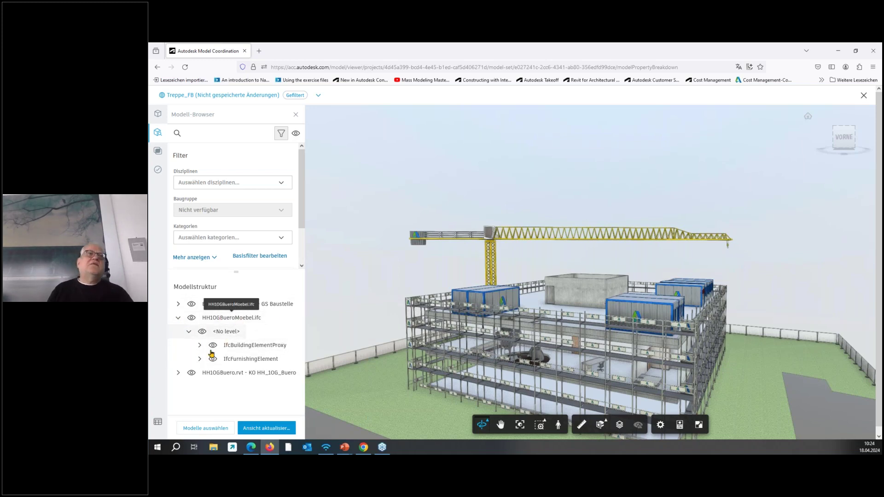
left_click(180, 305)
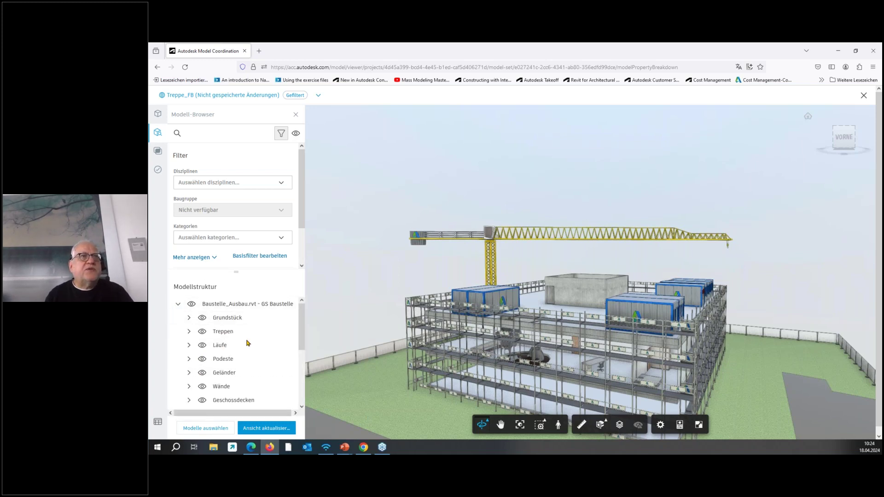
scroll(247, 340, "down", 3)
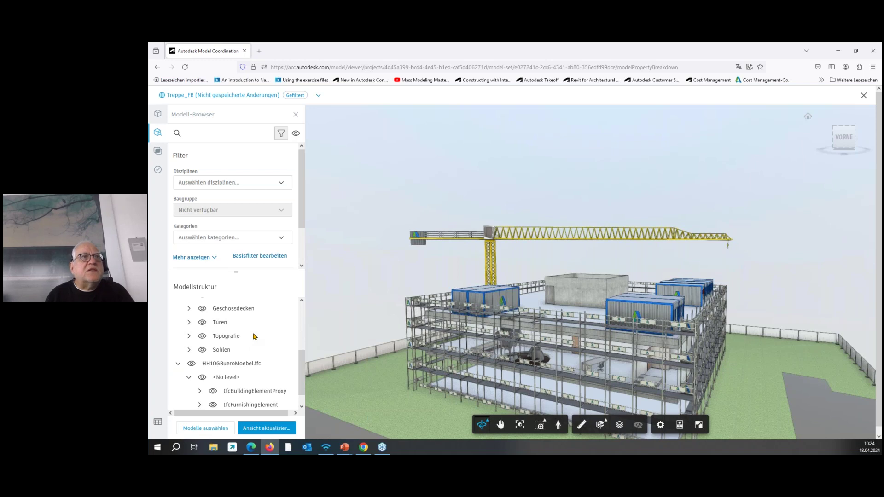
scroll(254, 337, "up", 1)
scroll(253, 338, "up", 1)
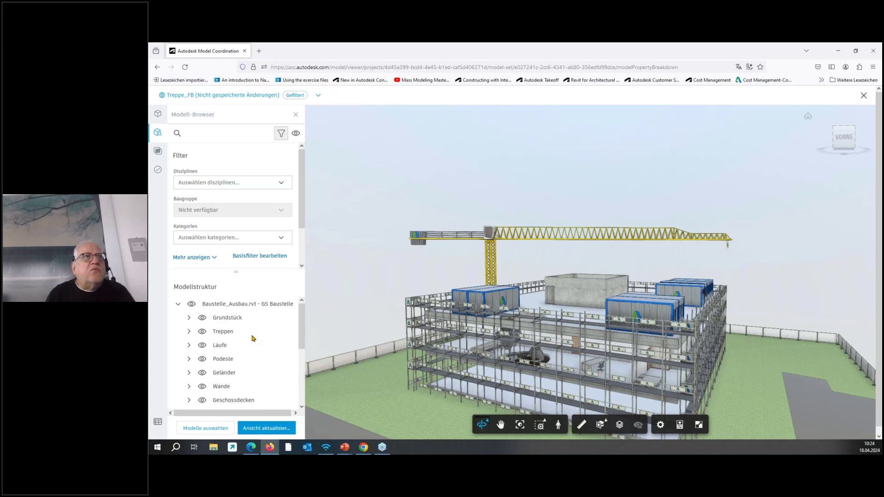
scroll(253, 338, "down", 2)
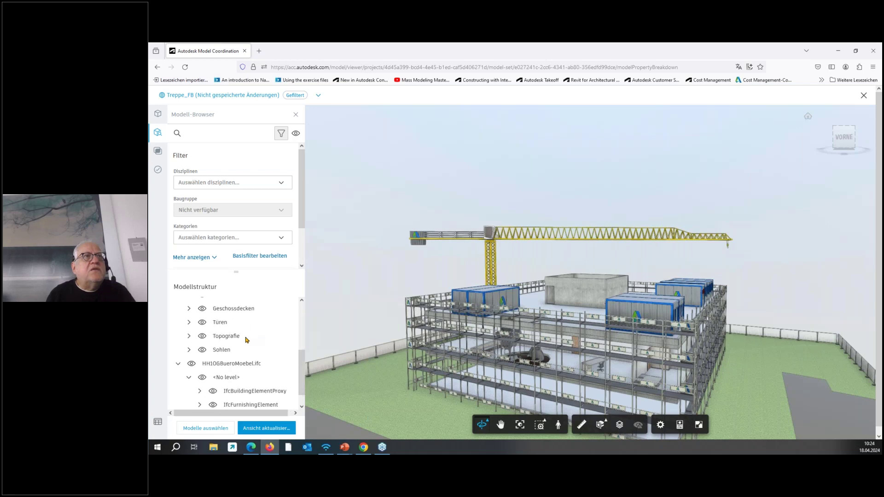
left_click(189, 336)
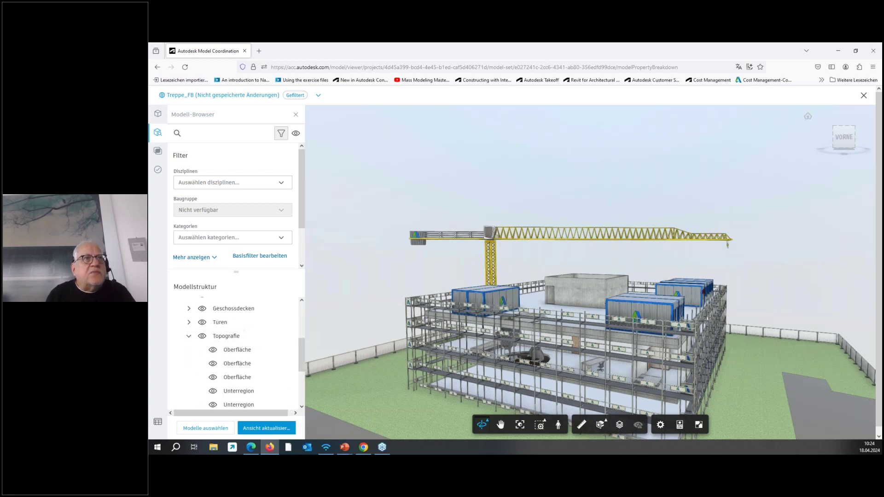
scroll(233, 352, "down", 2)
Hide the Systemgerüst scaffolding in the Grundstück category of Baustelle_Ausbau.rvt.
scroll(232, 352, "up", 2)
scroll(255, 305, "up", 6)
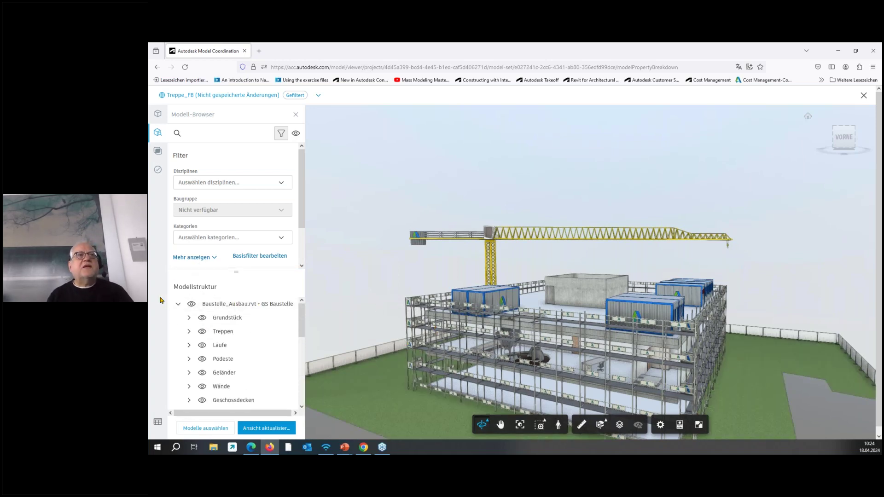
left_click(188, 319)
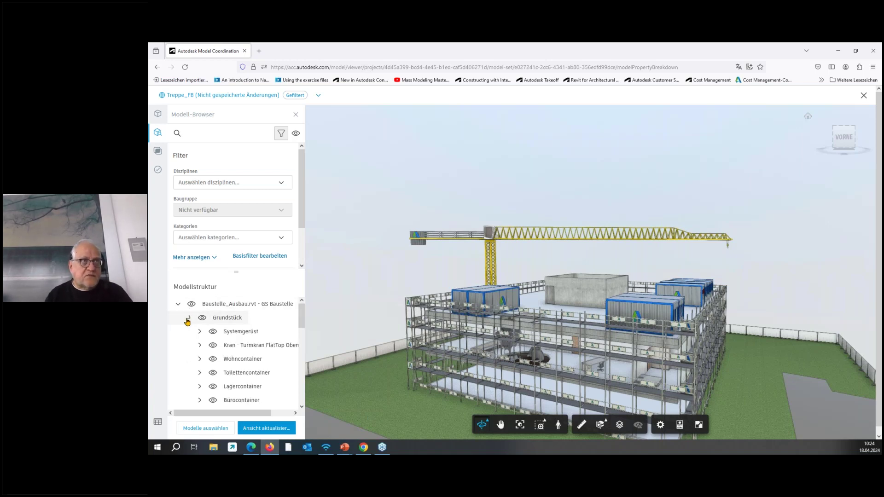
left_click(212, 332)
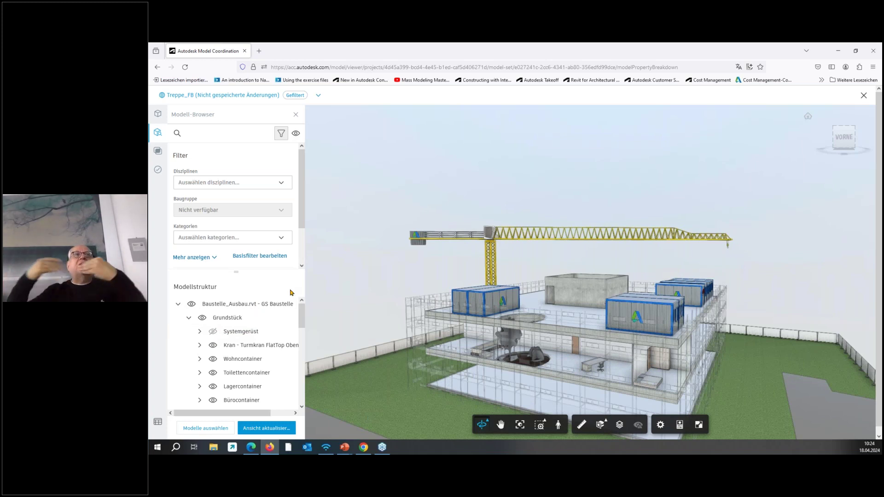
Filter the models to the categories Geschossdecken and Treppen.
left_click(282, 239)
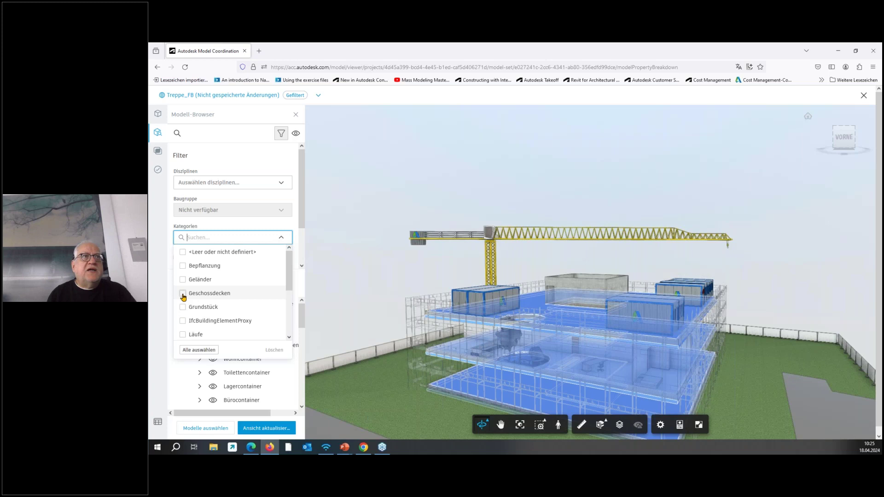
left_click(183, 295)
scroll(244, 295, "down", 1)
scroll(244, 301, "down", 3)
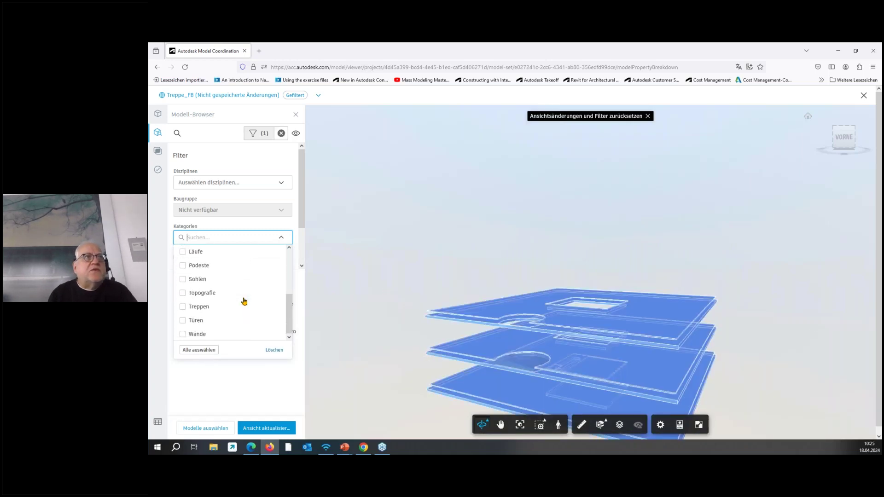
left_click(182, 309)
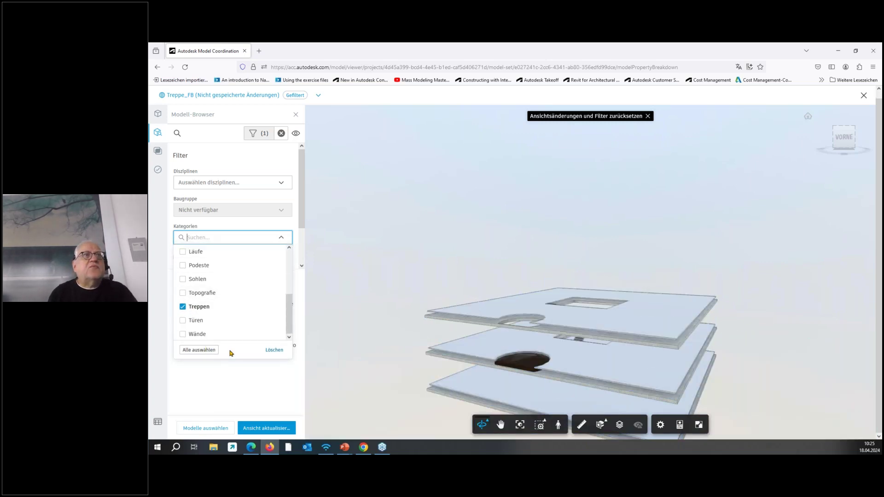
Select all categories in the Kategorien filter and review the complete category list.
left_click(198, 350)
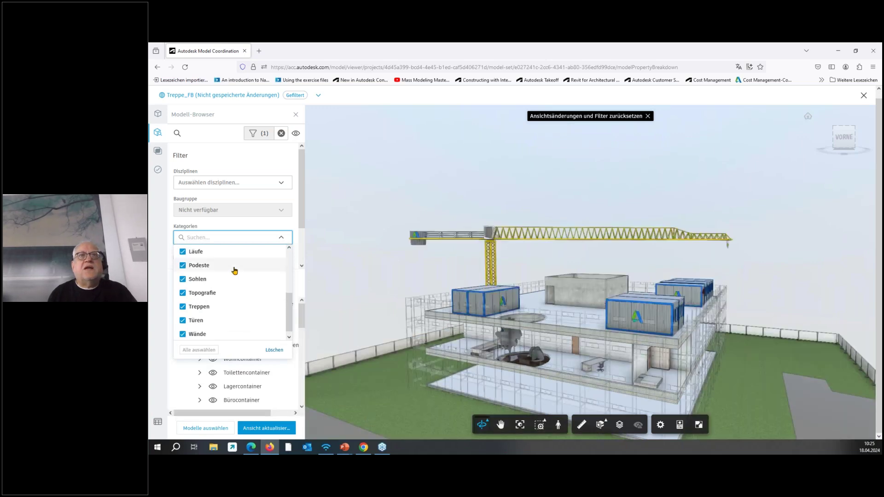
scroll(251, 287, "up", 3)
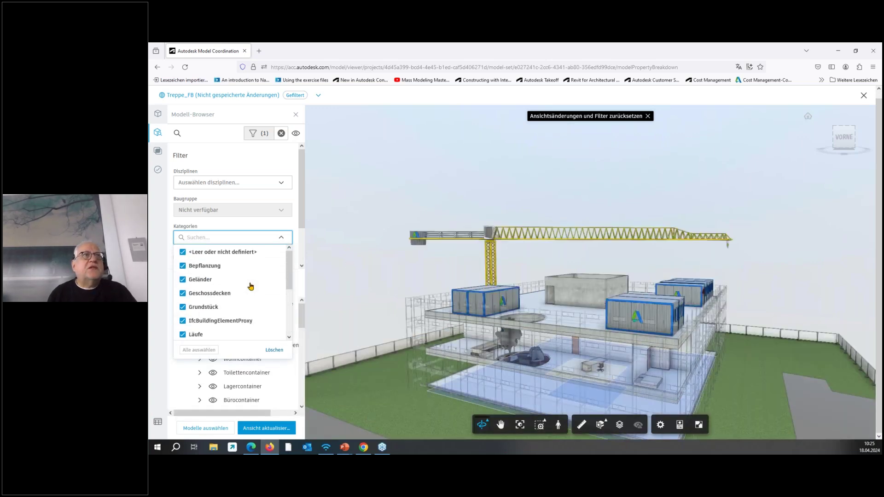
scroll(250, 286, "down", 3)
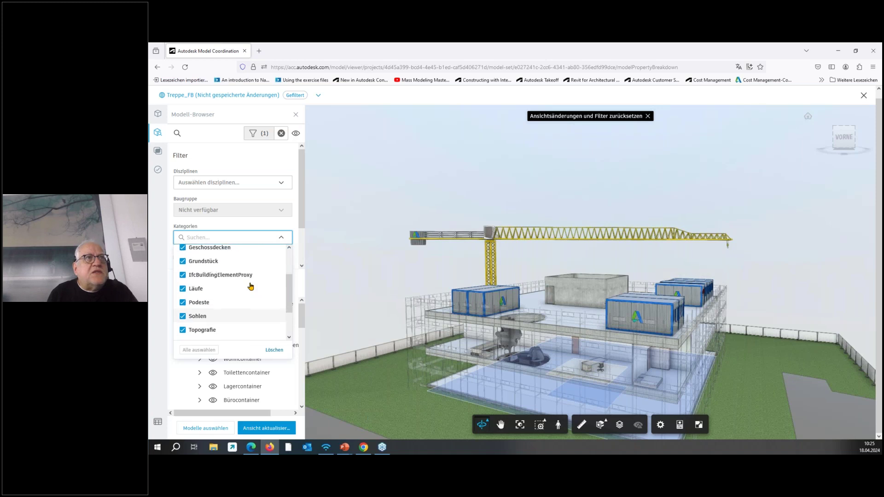
scroll(238, 312, "down", 3)
scroll(239, 311, "down", 1)
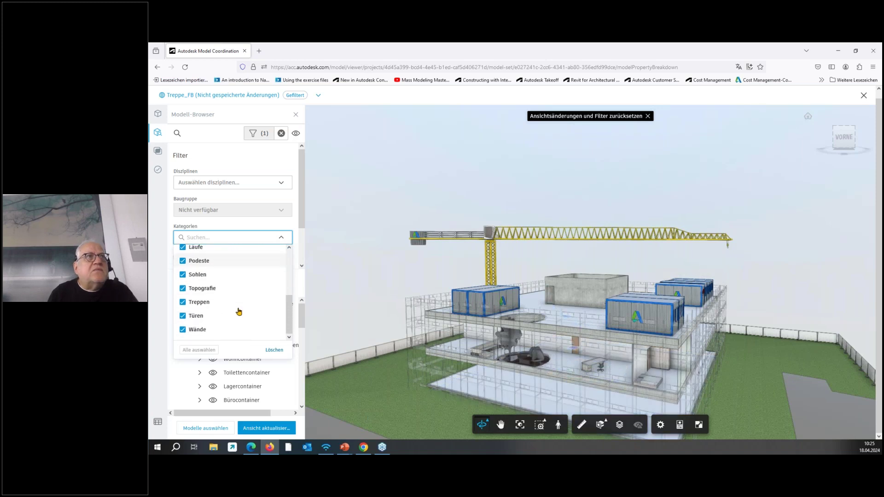
scroll(239, 312, "up", 4)
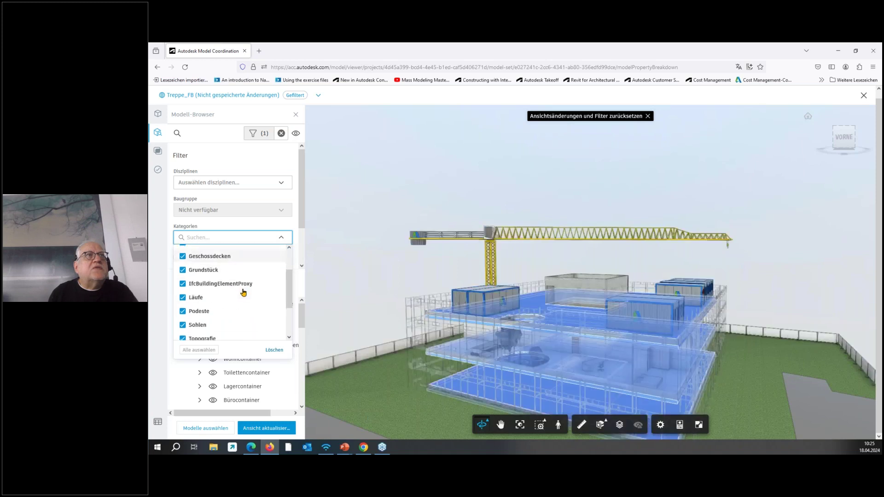
scroll(259, 291, "down", 4)
scroll(258, 291, "up", 4)
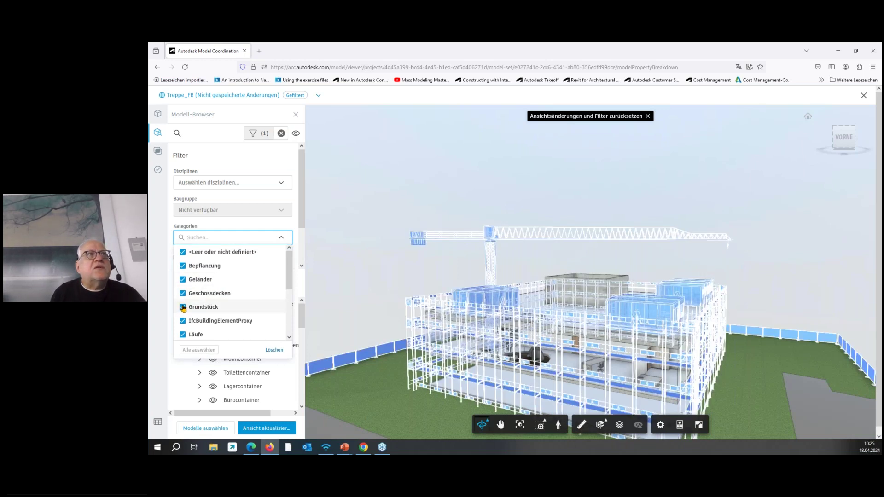
left_click(295, 227)
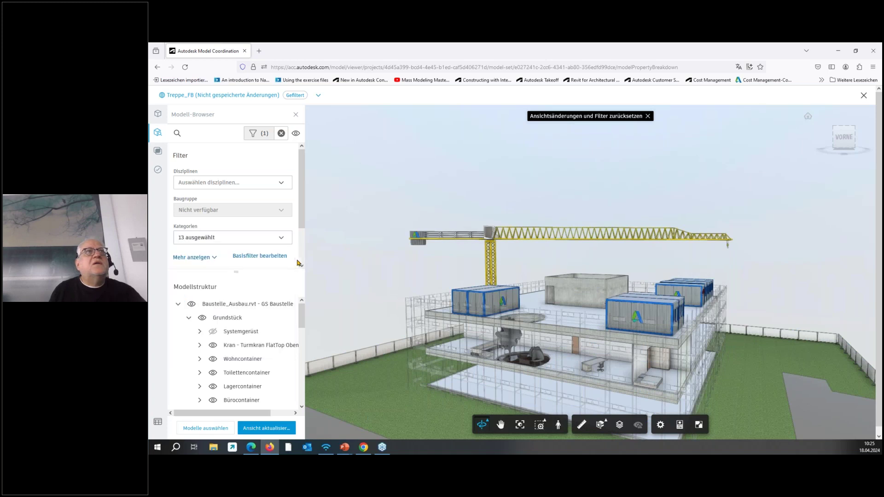
Review the available base filters, then update the saved view Treppe_FB with the current filter changes and return to the view list.
left_click(254, 256)
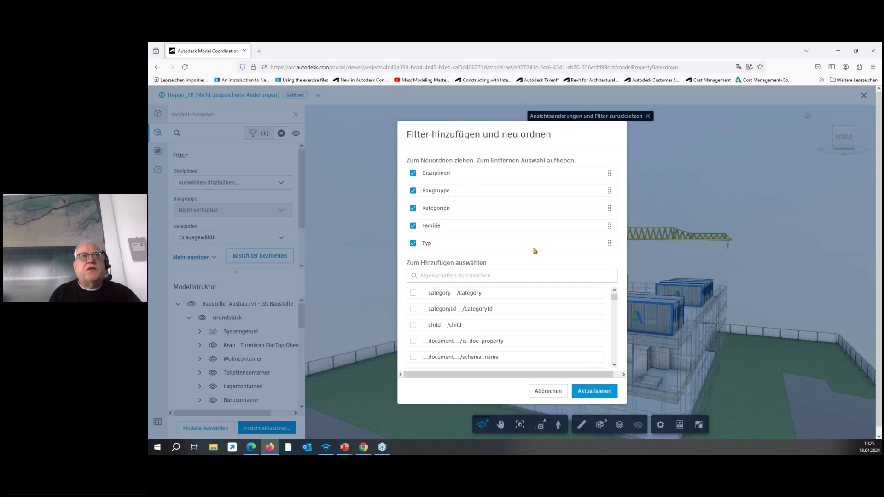
left_click(548, 391)
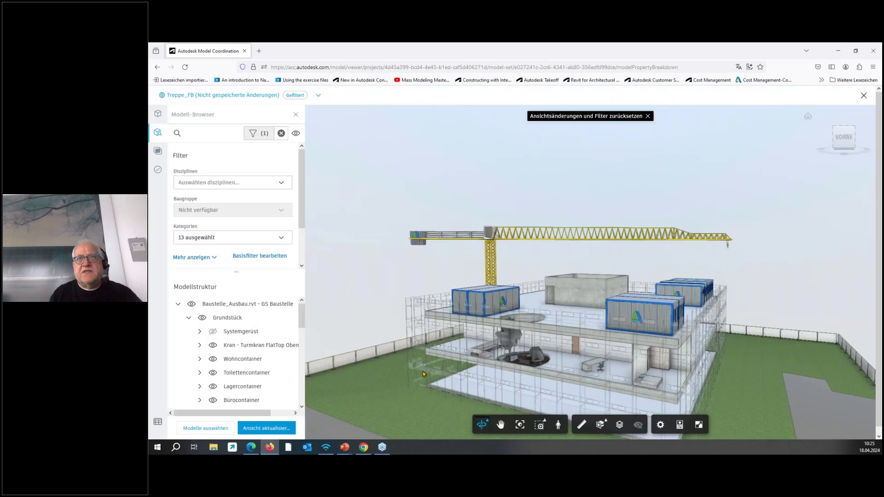
left_click(267, 430)
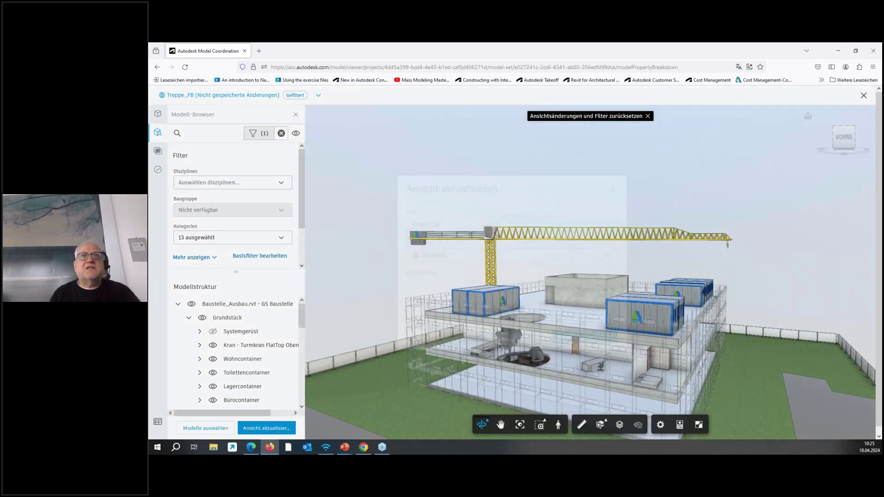
left_click(584, 336)
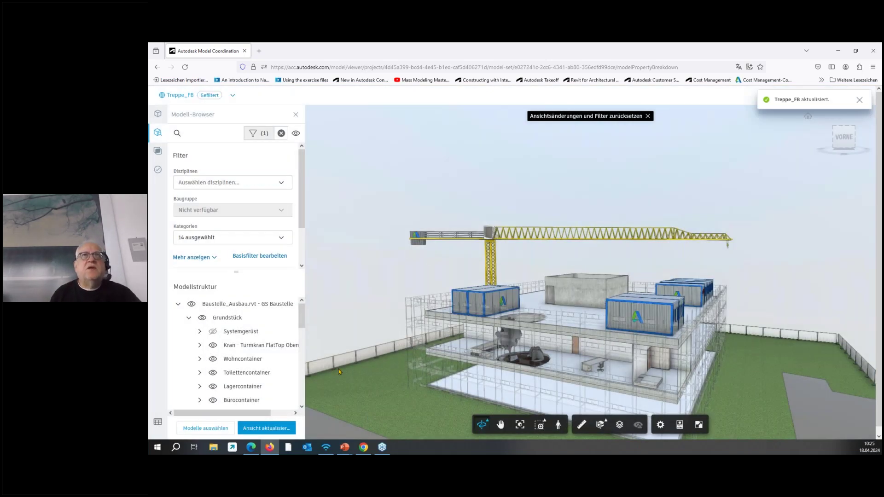
left_click(860, 100)
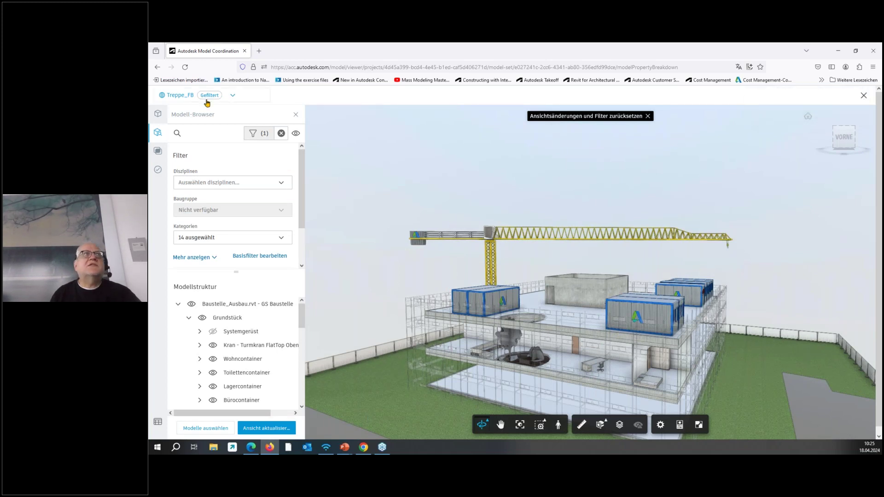
left_click(864, 96)
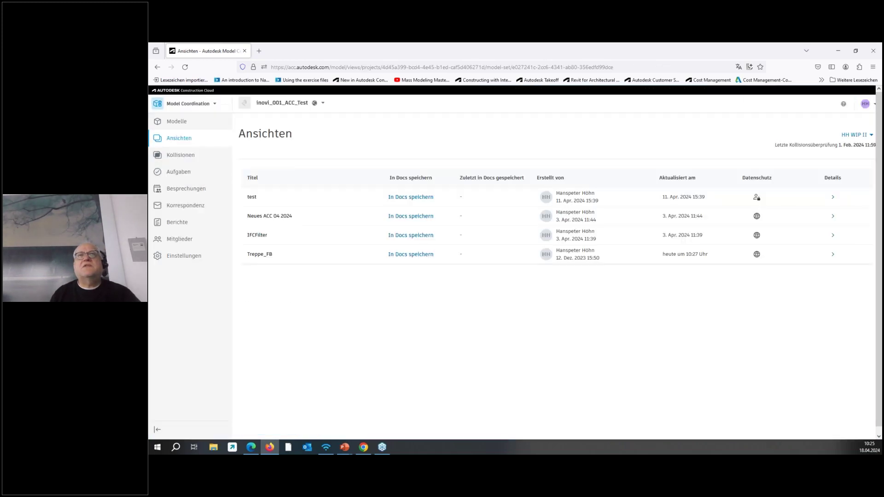
Save the Treppe_FB view to Docs under its existing name, in a folder under Sonstiges in Project Files.
left_click(411, 254)
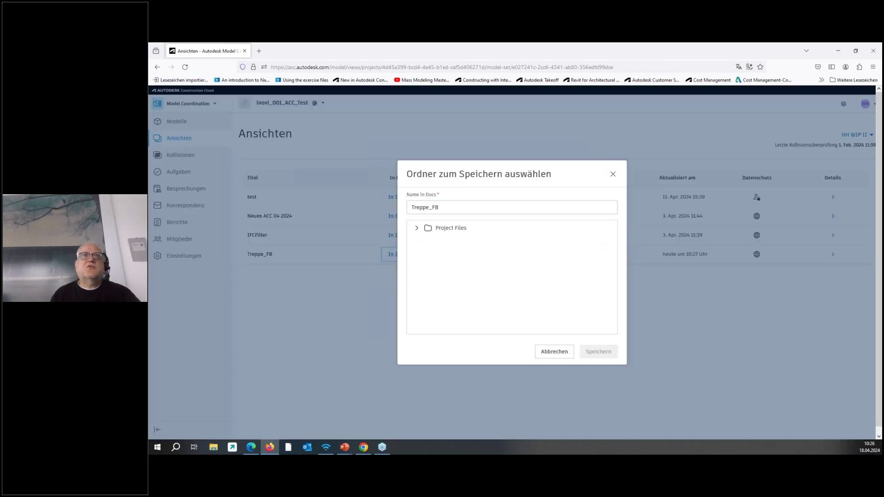
left_click(417, 228)
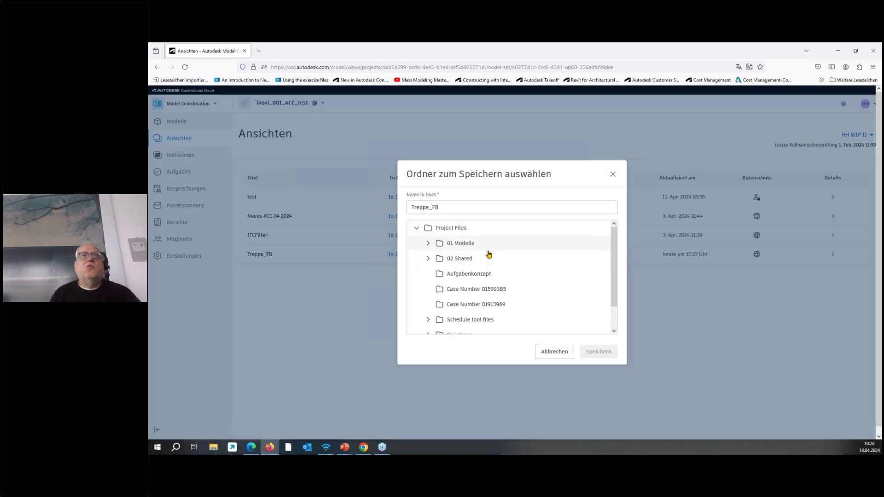
scroll(513, 282, "down", 2)
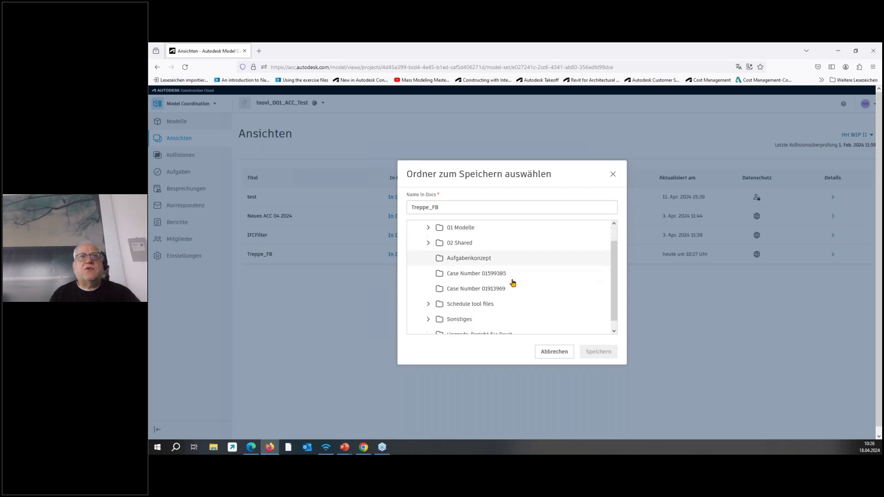
left_click(458, 313)
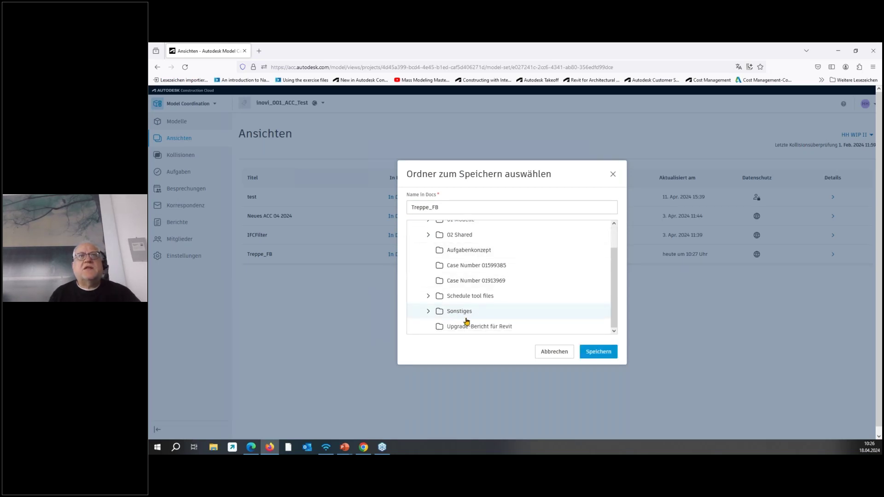
left_click(429, 311)
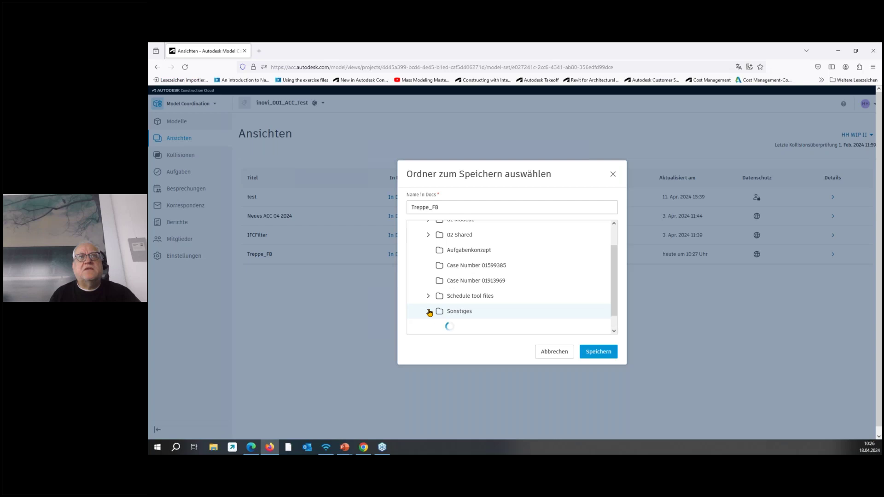
scroll(517, 320, "down", 3)
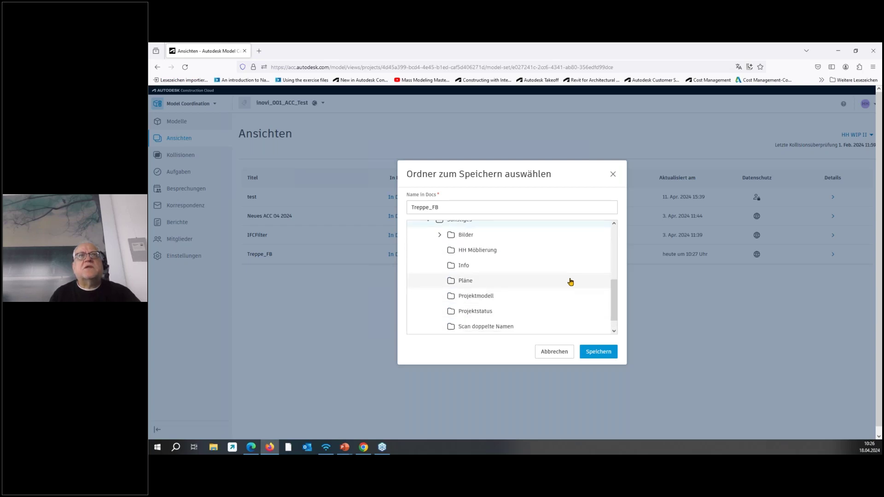
scroll(571, 282, "down", 1)
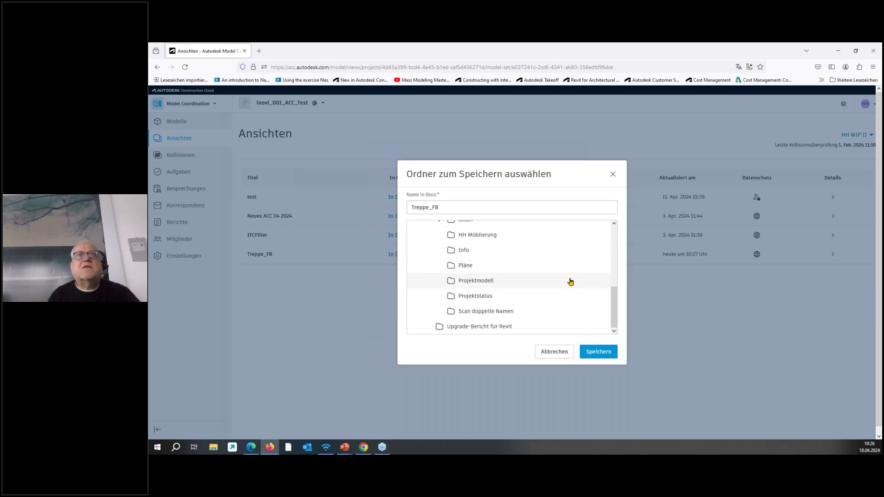
scroll(571, 282, "up", 3)
scroll(529, 283, "down", 2)
left_click(465, 290)
left_click(598, 351)
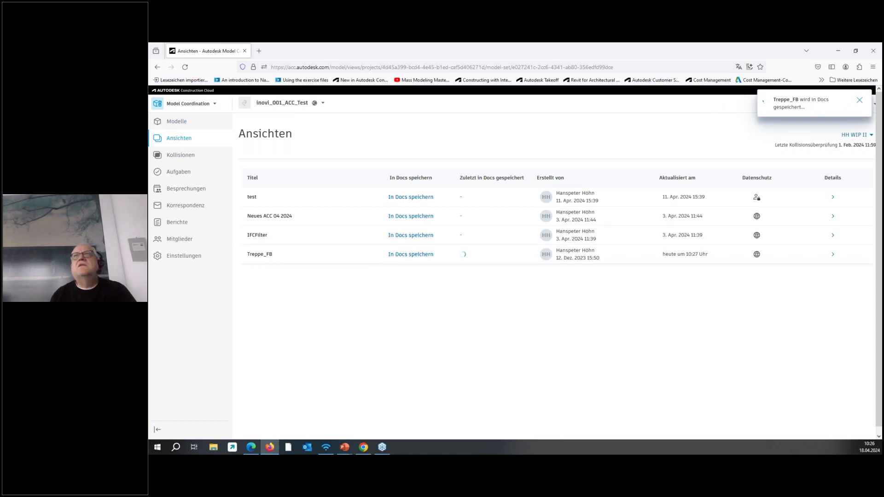
Reopen the Treppe_FB view with its object table and examine the properties available as columns and the export options.
left_click(254, 256)
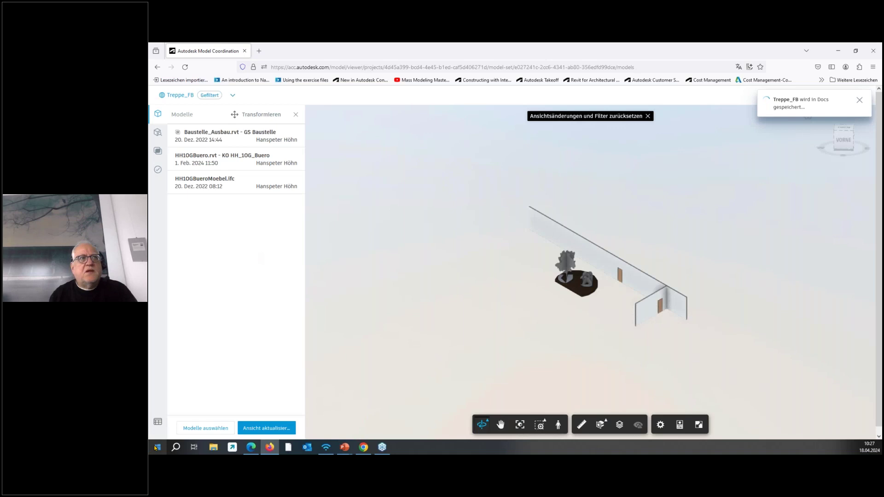
left_click(158, 422)
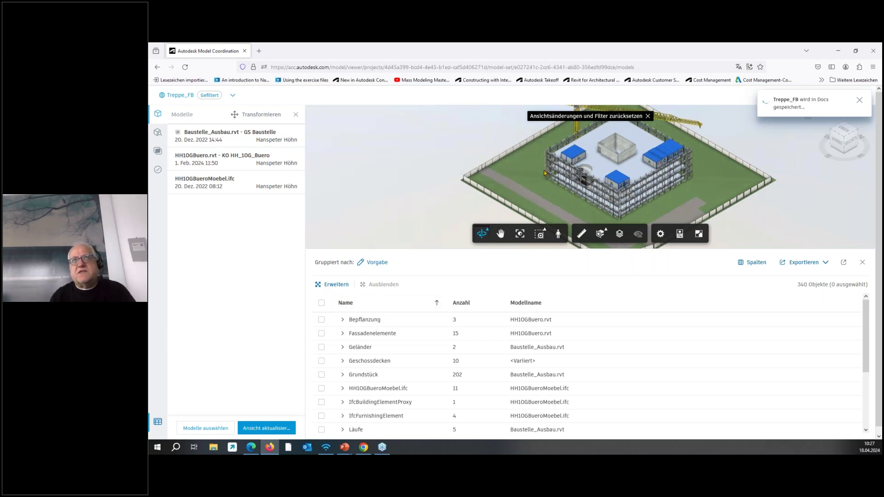
left_click(756, 263)
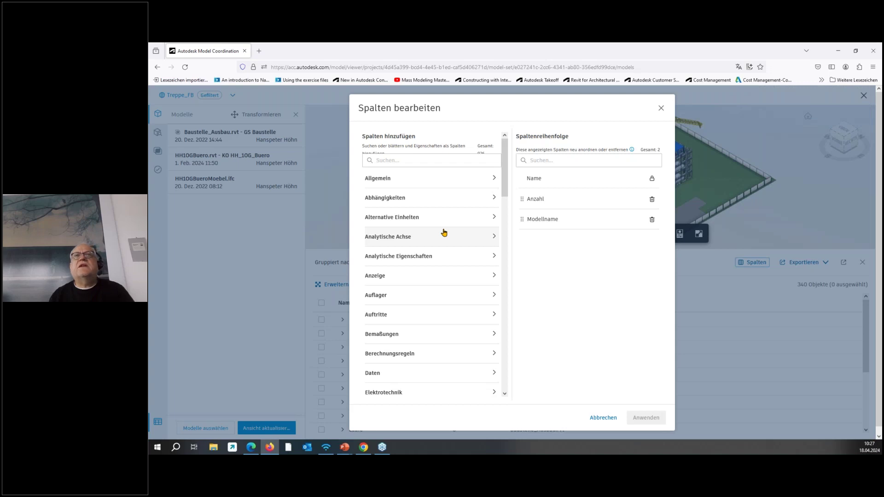
scroll(445, 233, "down", 2)
scroll(445, 232, "down", 8)
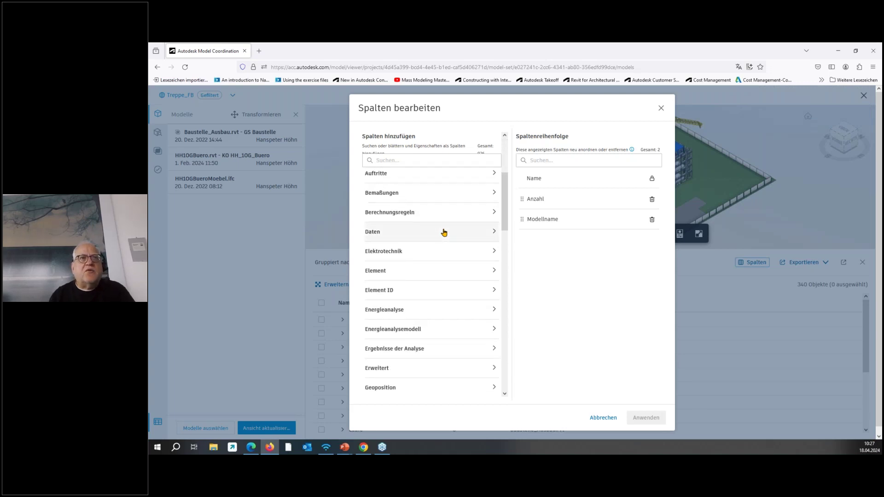
scroll(444, 232, "down", 10)
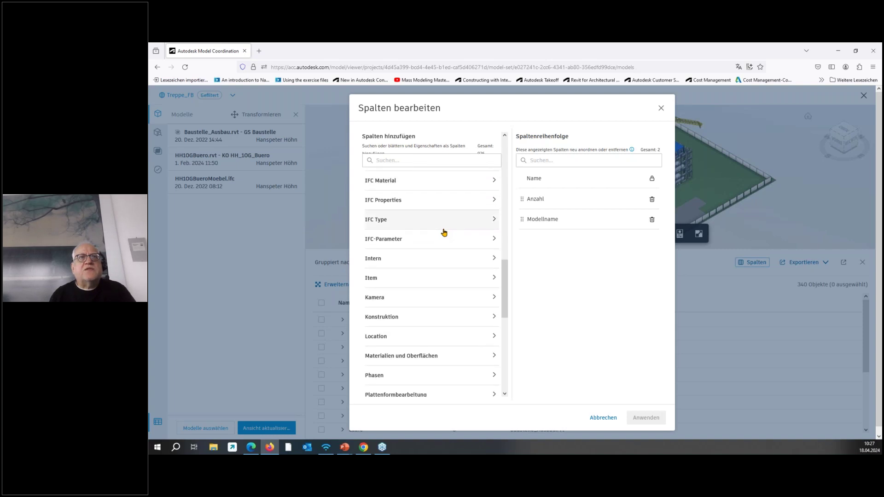
scroll(444, 233, "down", 2)
scroll(445, 232, "down", 10)
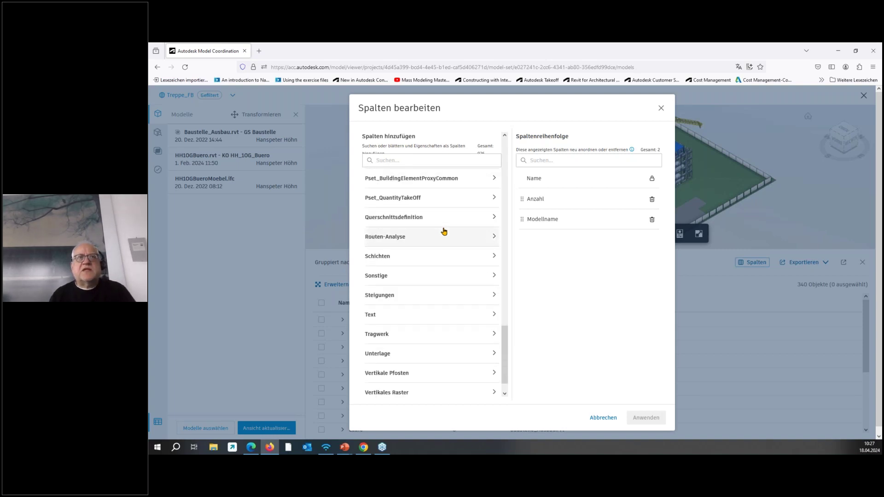
left_click(603, 418)
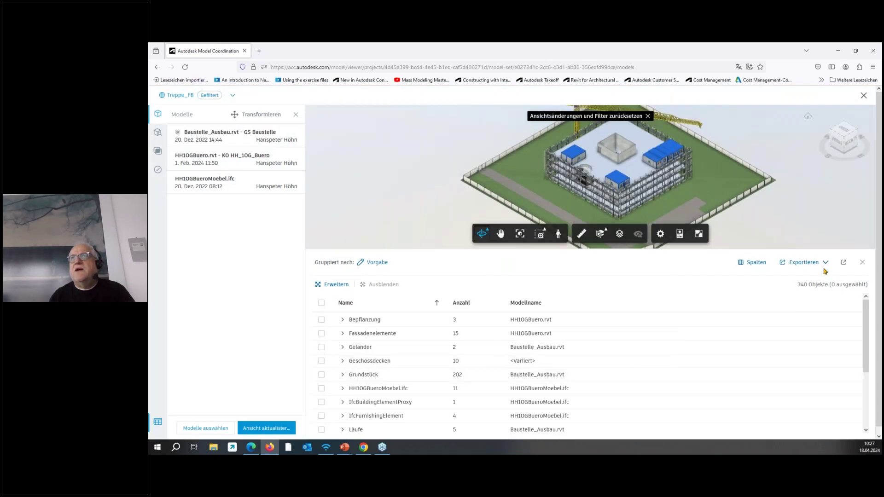
left_click(803, 262)
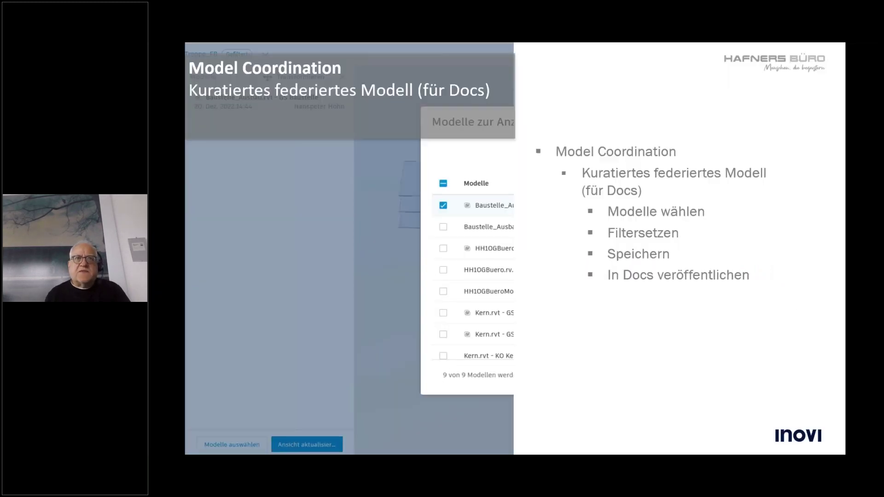
Switch to the HB Taktplanung Test project in Autodesk Build and inspect Taktplanung.rvt from the Modelle folder in 3D.
key("Right")
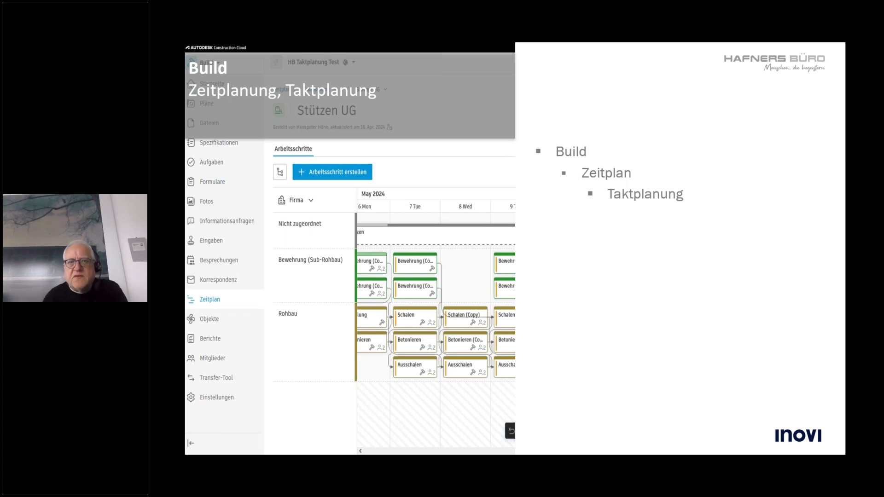
key("alt+Tab")
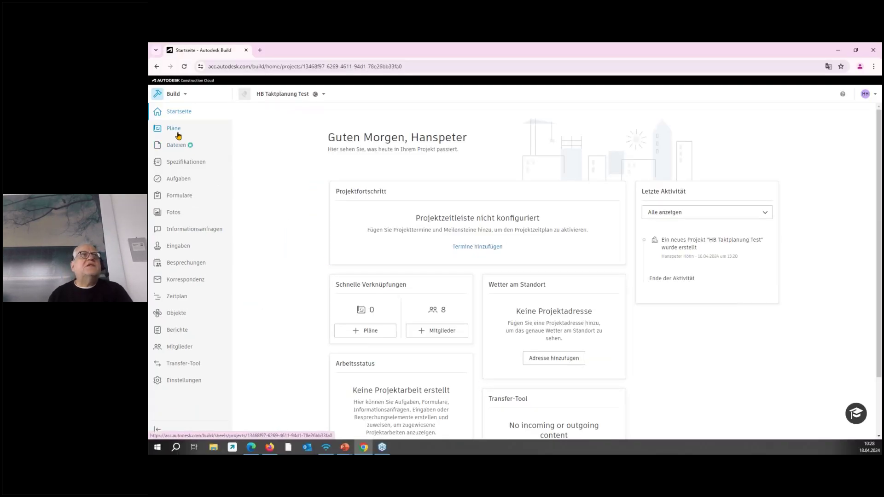
left_click(175, 147)
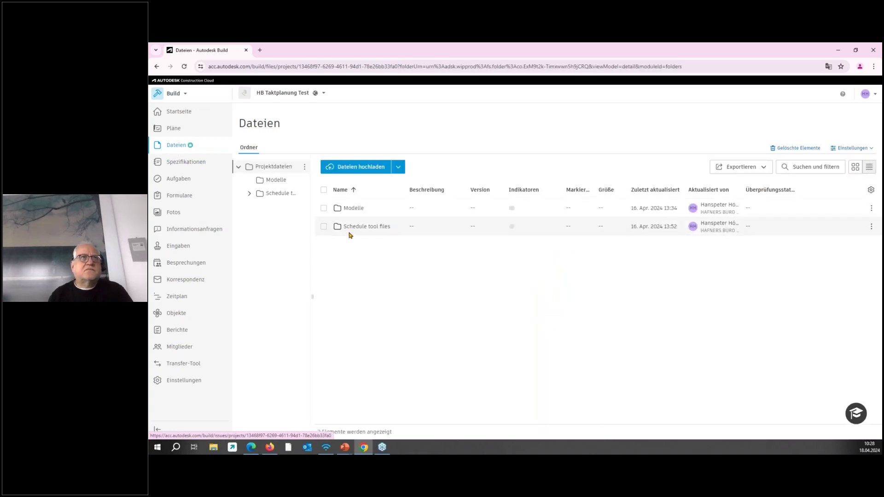
left_click(352, 208)
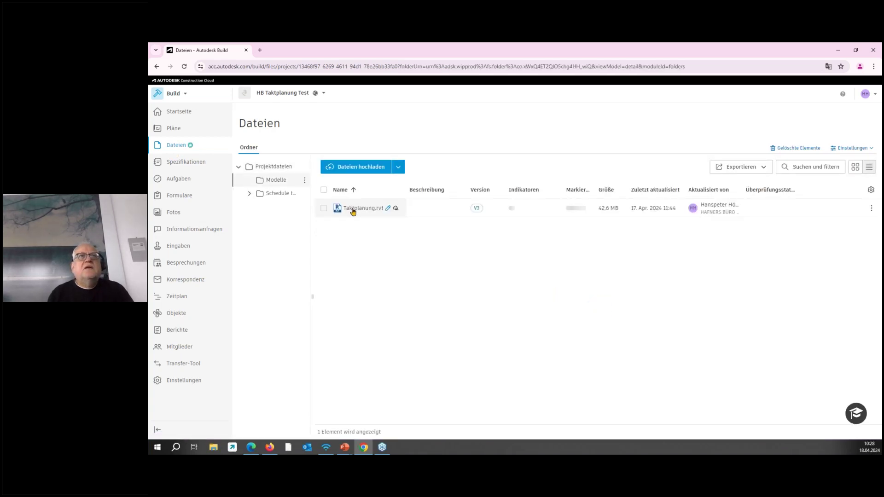
left_click(352, 208)
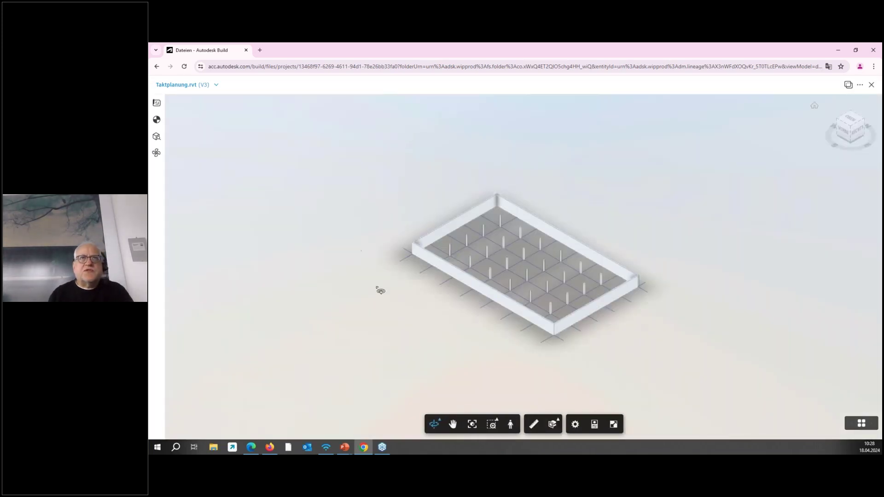
scroll(414, 279, "up", 10)
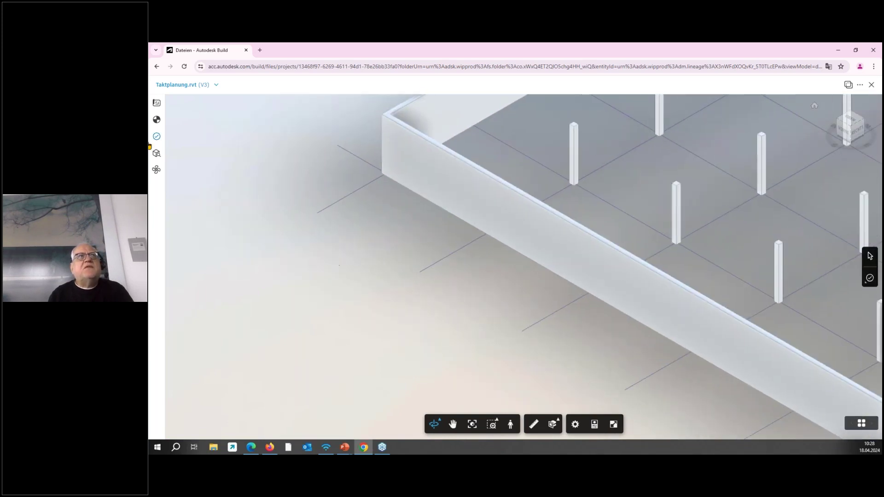
Examine the column grid in the model's 2D view Ebene -1, then close the model.
left_click(157, 105)
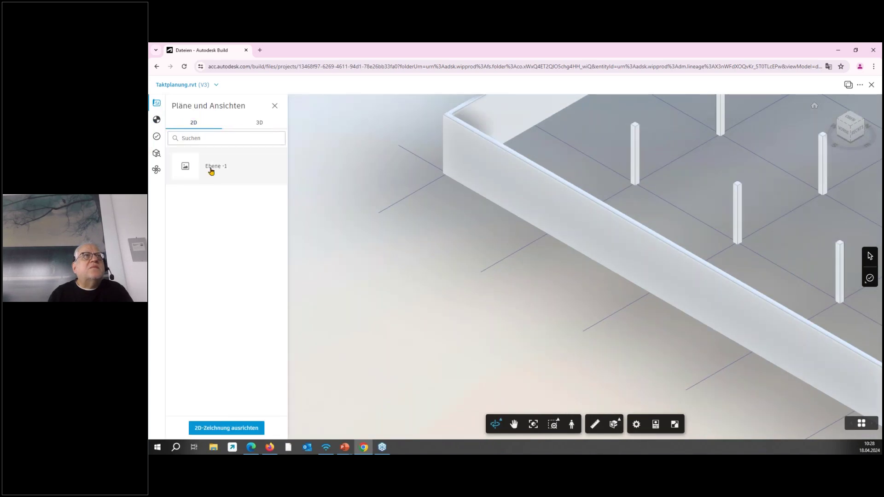
left_click(212, 172)
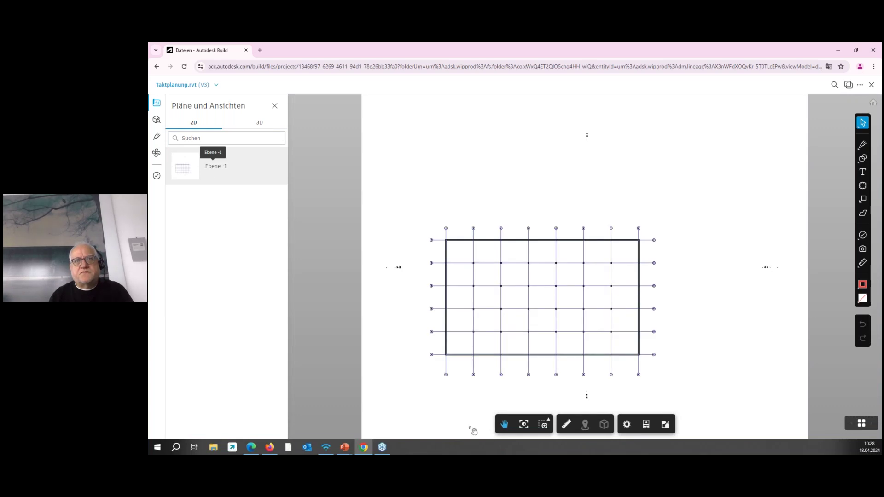
scroll(448, 362, "up", 5)
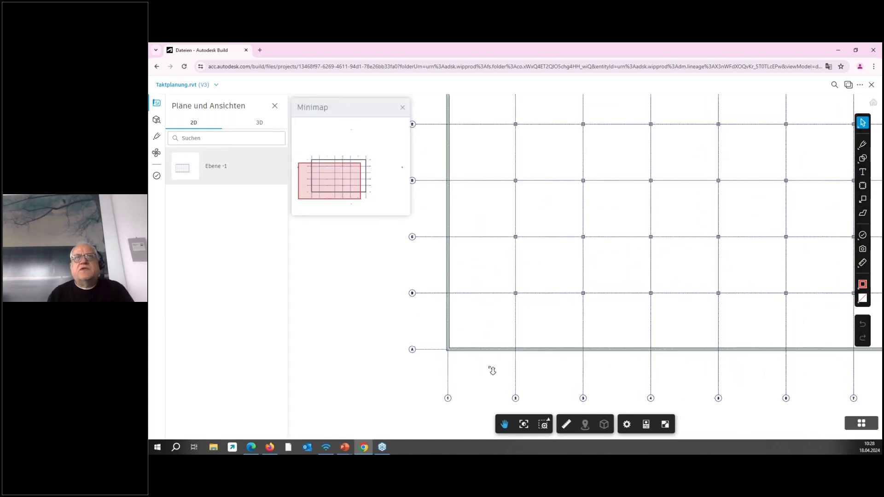
left_click_drag(519, 367, 473, 389)
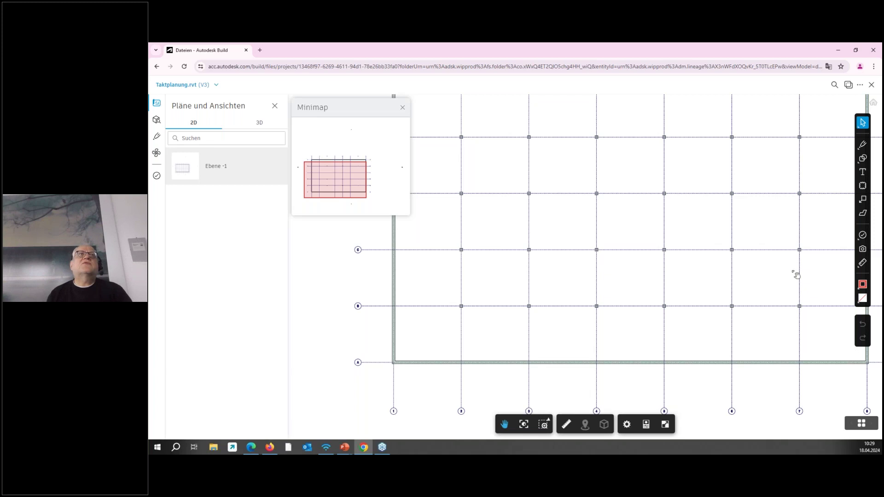
left_click(871, 85)
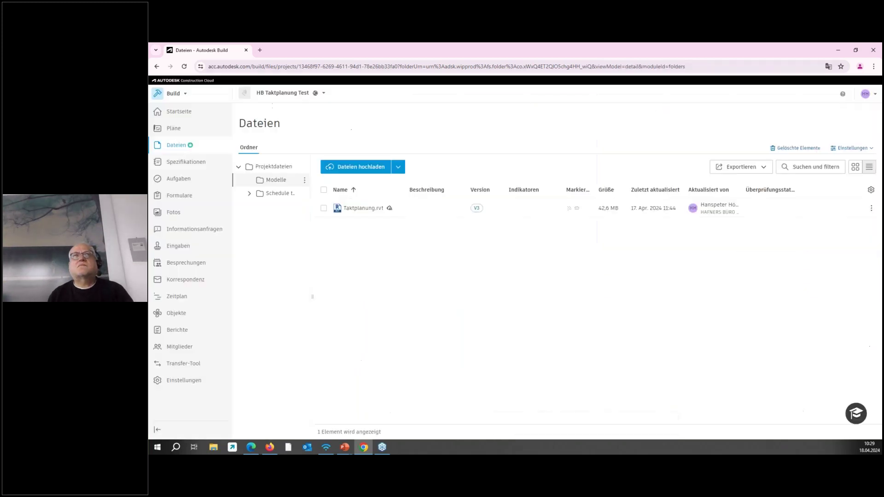
Open the Taktplanung schedule in the project's Zeitplan section and check the linked activity details of Stützen.
left_click(177, 300)
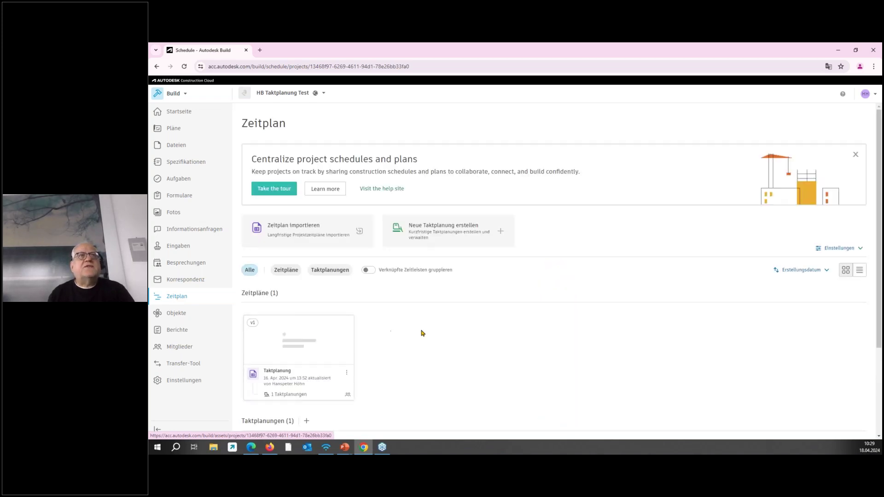
scroll(420, 331, "down", 2)
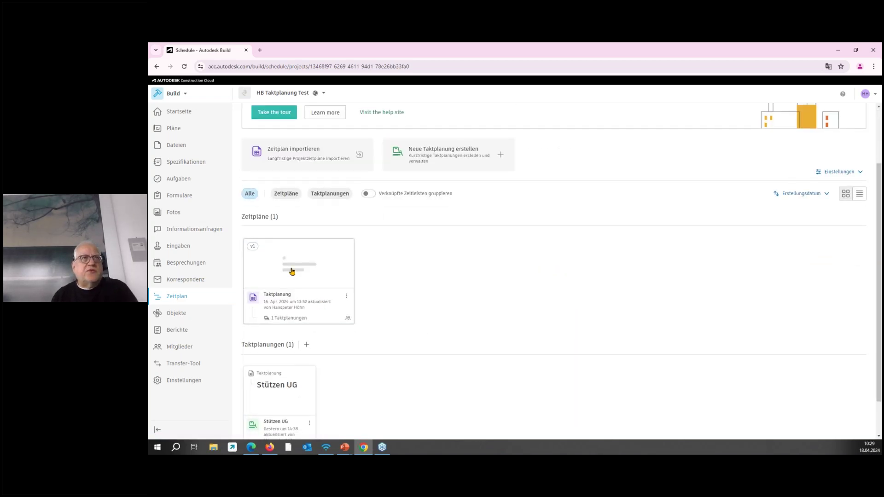
left_click(292, 270)
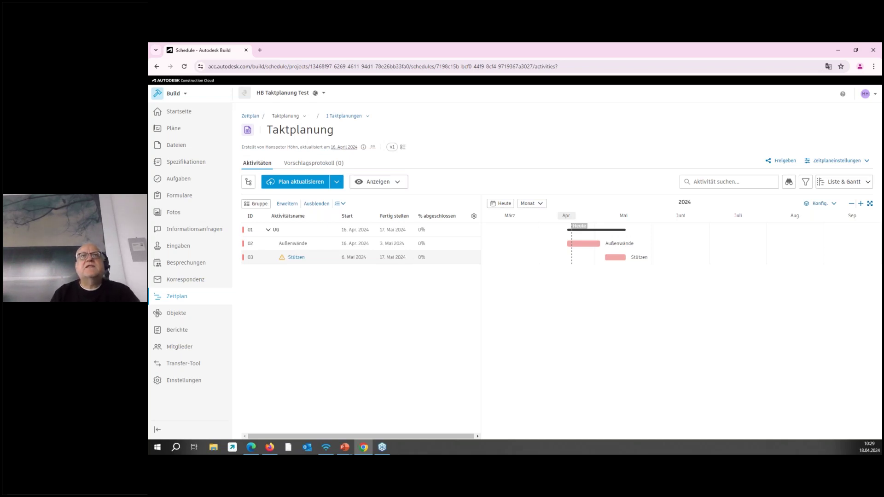
mouse_move(281, 261)
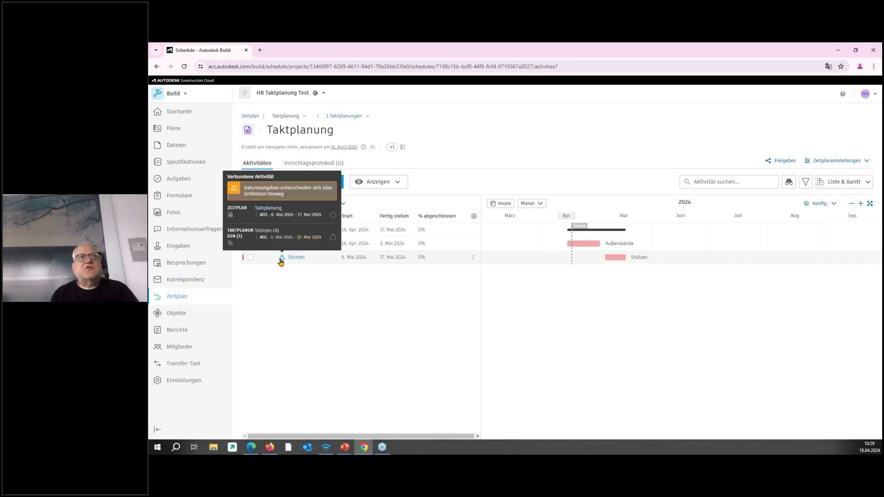